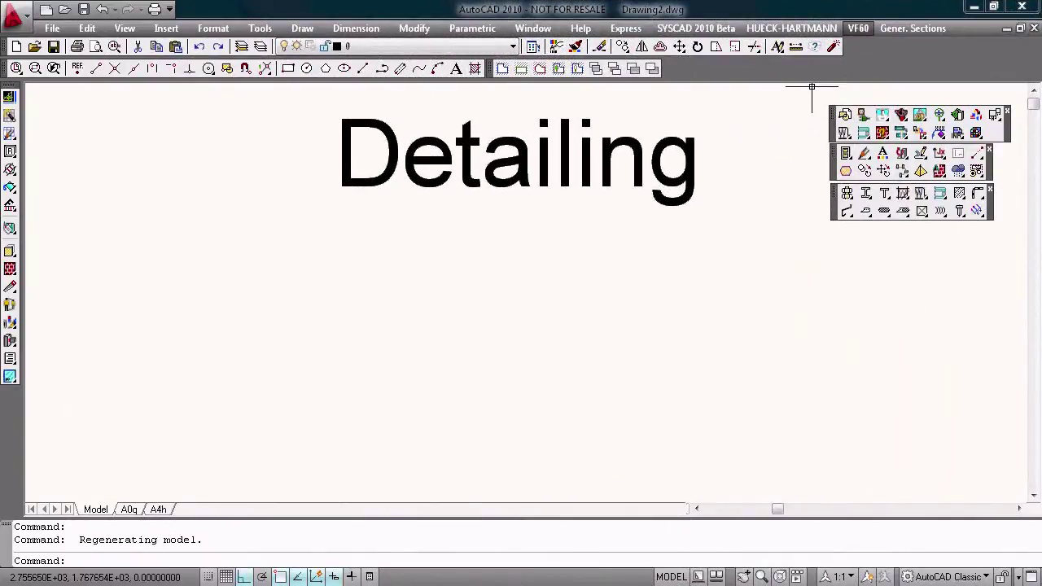
Insert the VF60 mullion profile 523102 in the empty area beneath the Detailing title.
{"action": "left_click", "coordinate": [858, 28]}
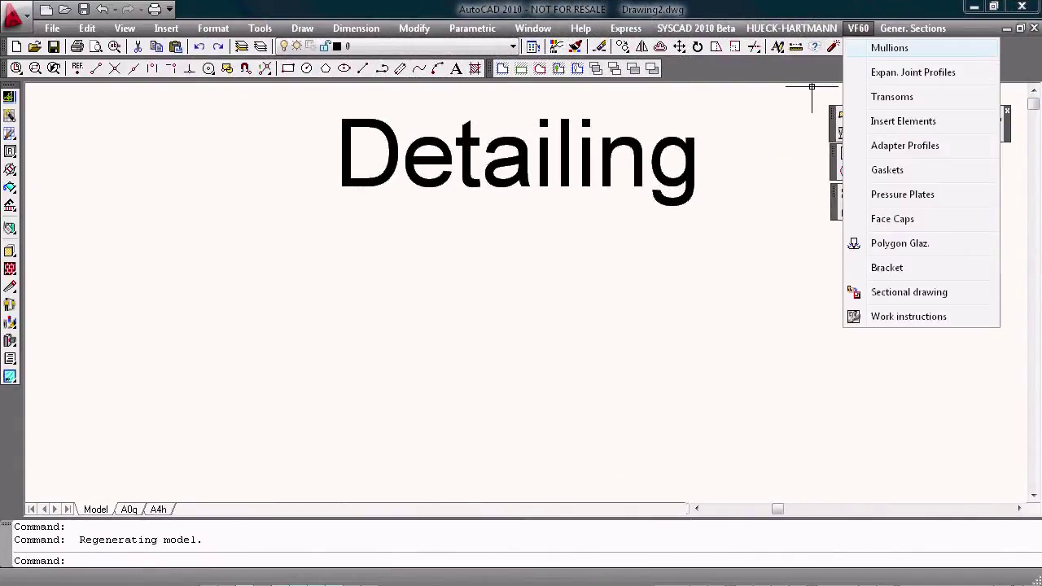
{"action": "left_click", "coordinate": [889, 47]}
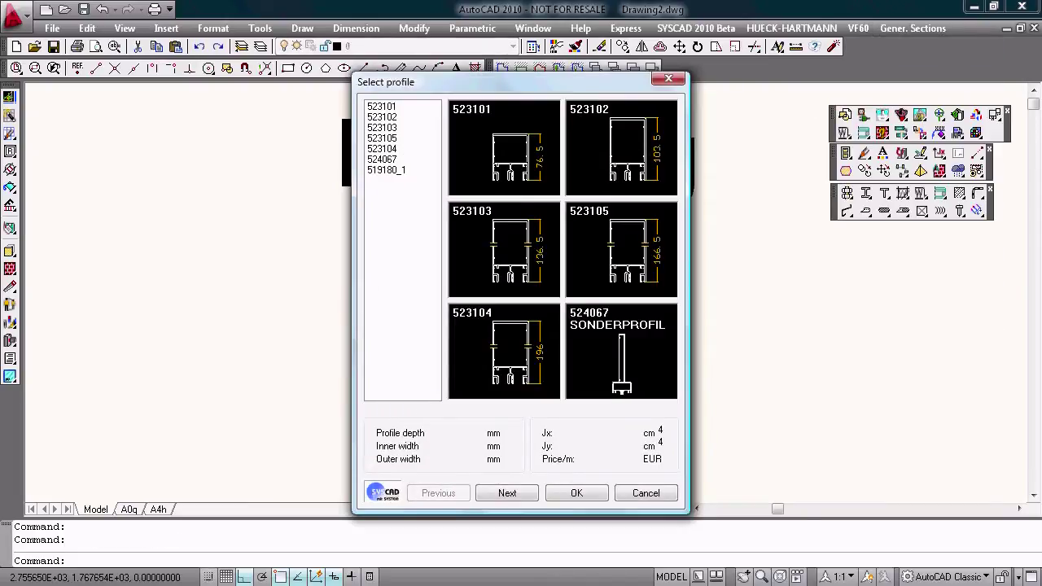
{"action": "left_click", "coordinate": [621, 148]}
{"action": "key", "text": "Return"}
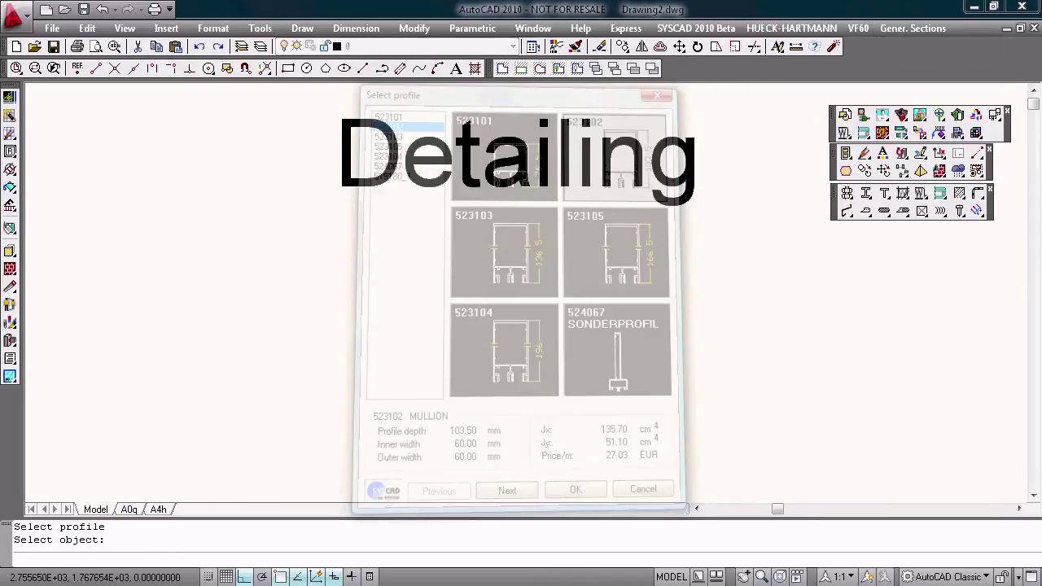
{"action": "left_click", "coordinate": [476, 346]}
{"action": "scroll", "coordinate": [476, 347], "scroll_direction": "up", "scroll_amount": 5}
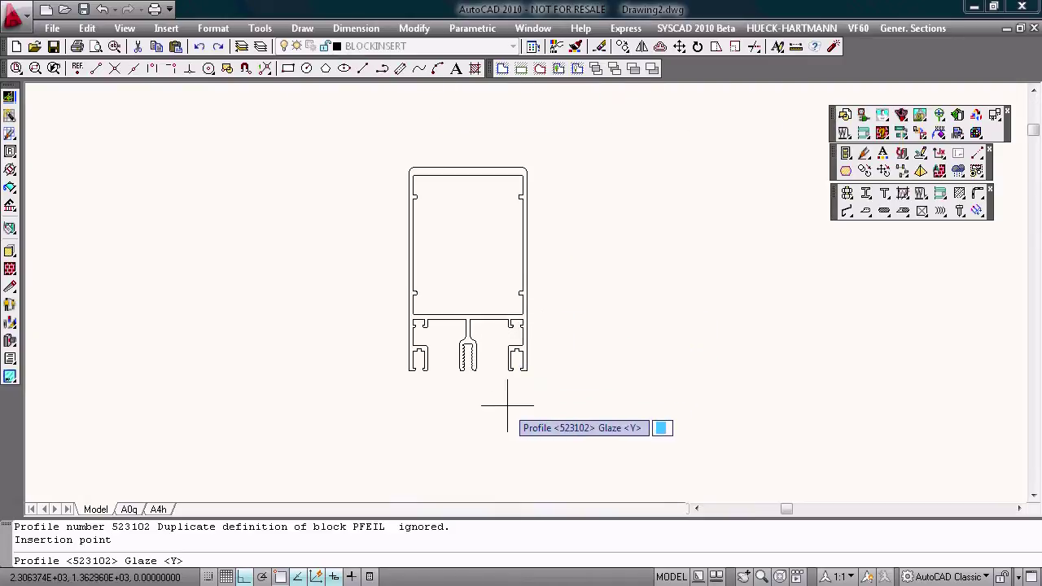
Glaze both sides of the mullion with 28 mm double glazing, type iso28_2x6, in the 42 mm glazing pocket.
{"action": "key", "text": "Return"}
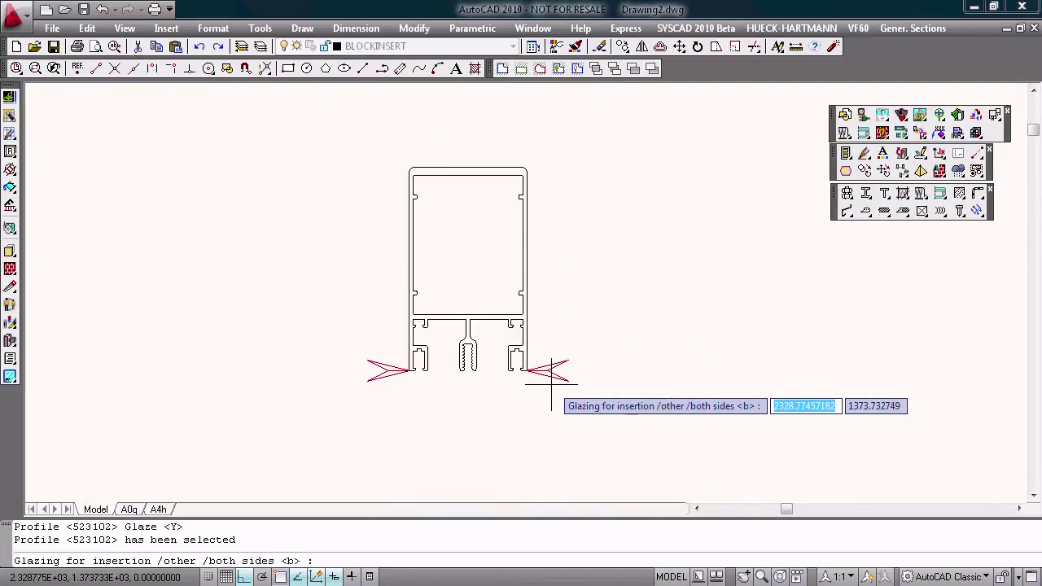
{"action": "key", "text": "Return"}
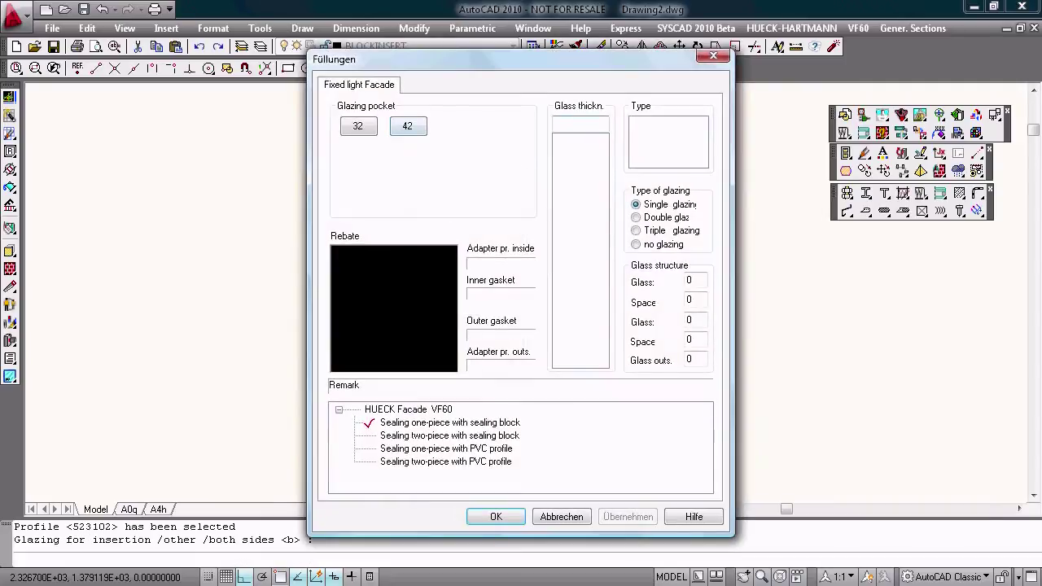
{"action": "left_click", "coordinate": [580, 182]}
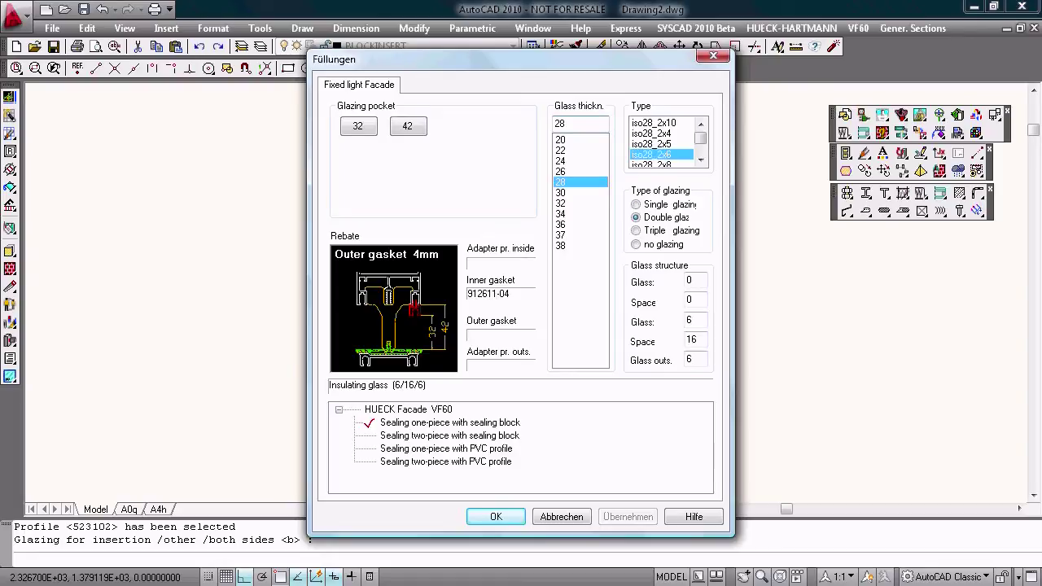
{"action": "key", "text": "Return"}
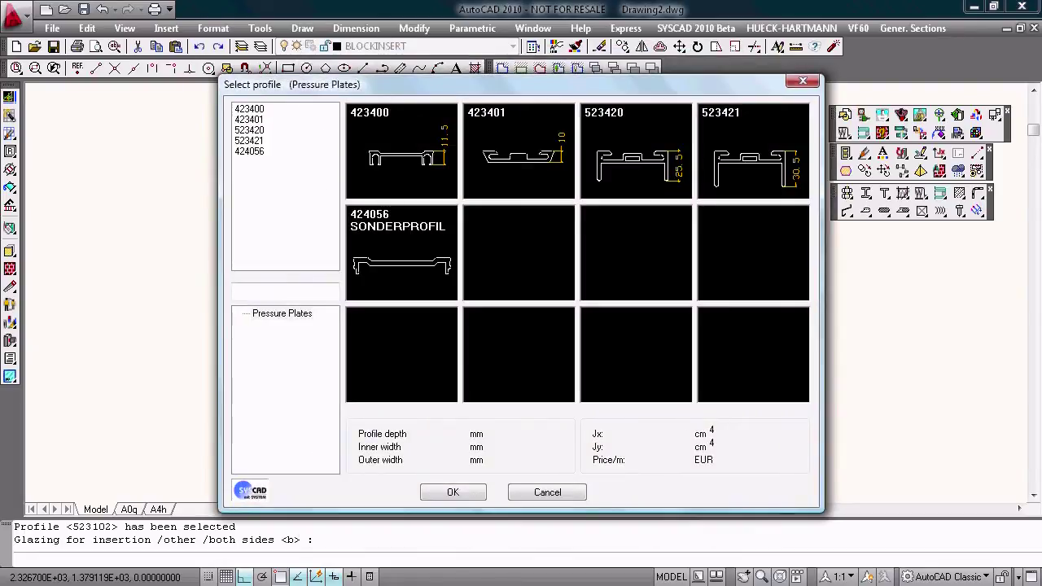
Complete the glazed mullion with pressure plate 423400 and face cap 460601.
{"action": "double_click", "coordinate": [402, 151]}
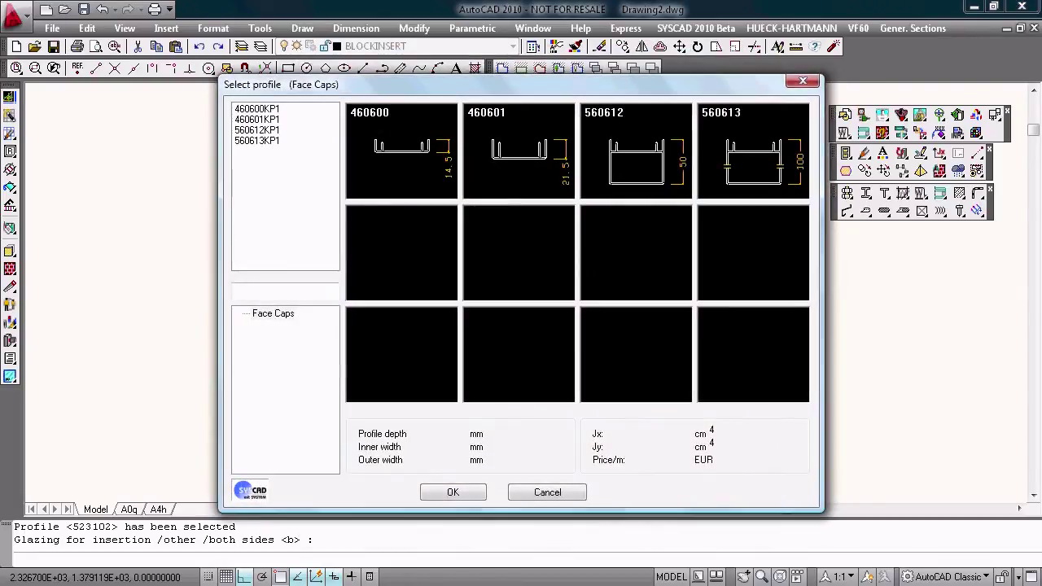
{"action": "double_click", "coordinate": [519, 150]}
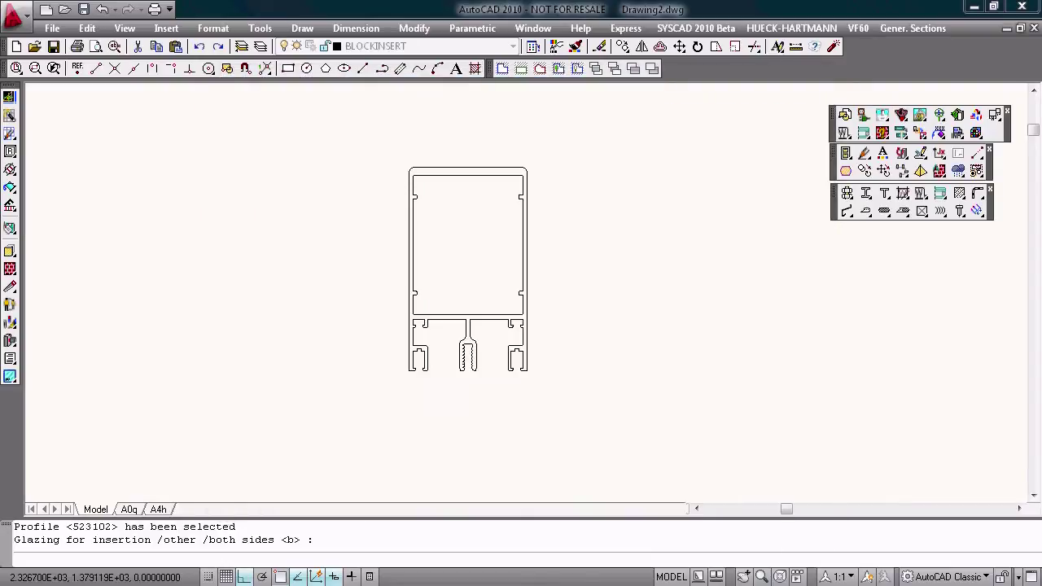
{"action": "middle_click_drag", "start_coordinate": [551, 298], "coordinate": [359, 244]}
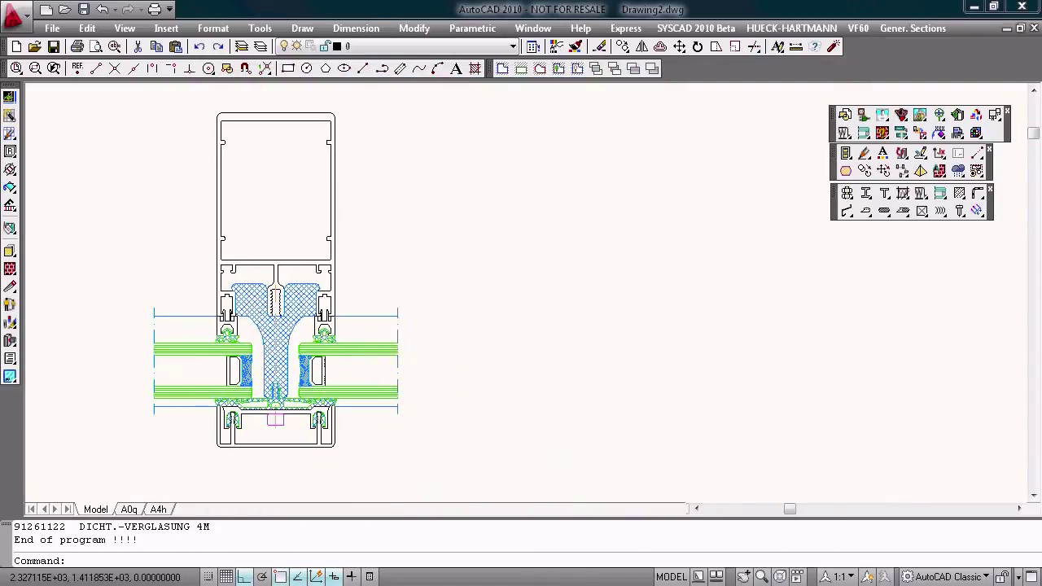
Change the mullion profile from 523102 to 523103.
{"action": "double_click", "coordinate": [333, 211]}
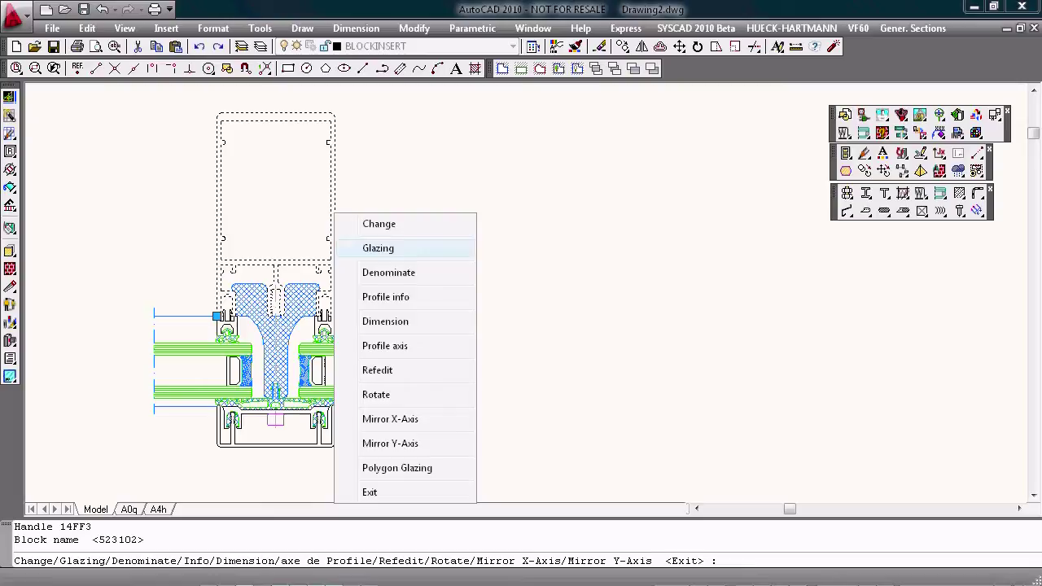
{"action": "left_click", "coordinate": [378, 224]}
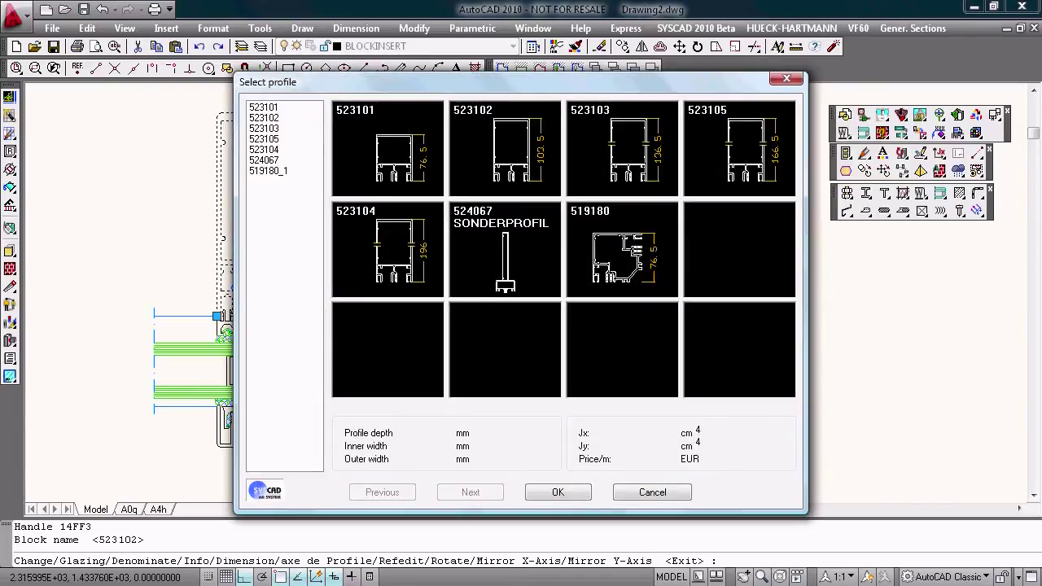
{"action": "double_click", "coordinate": [622, 149]}
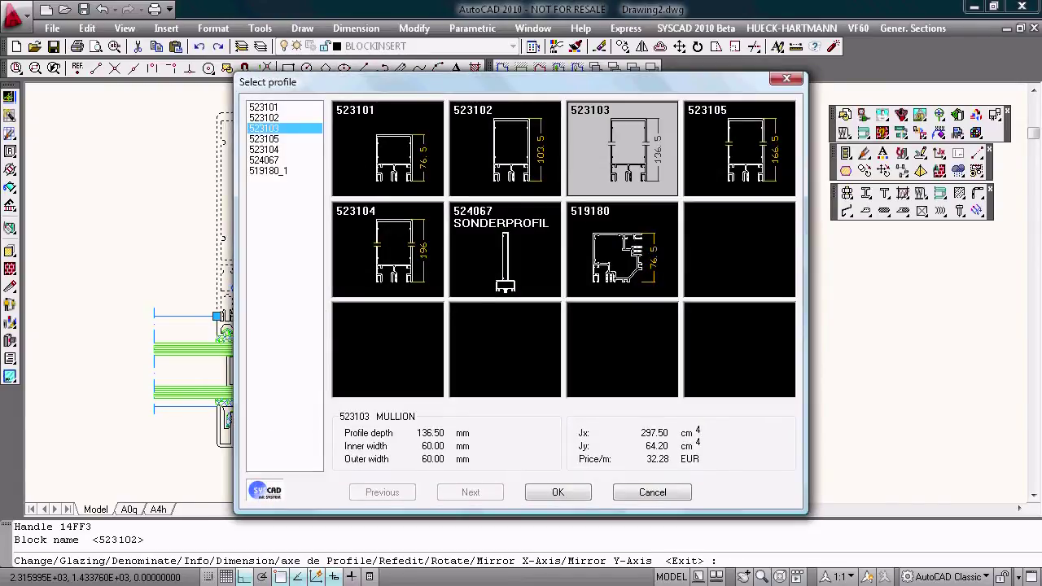
{"action": "left_click", "coordinate": [488, 312]}
{"action": "key", "text": "Return"}
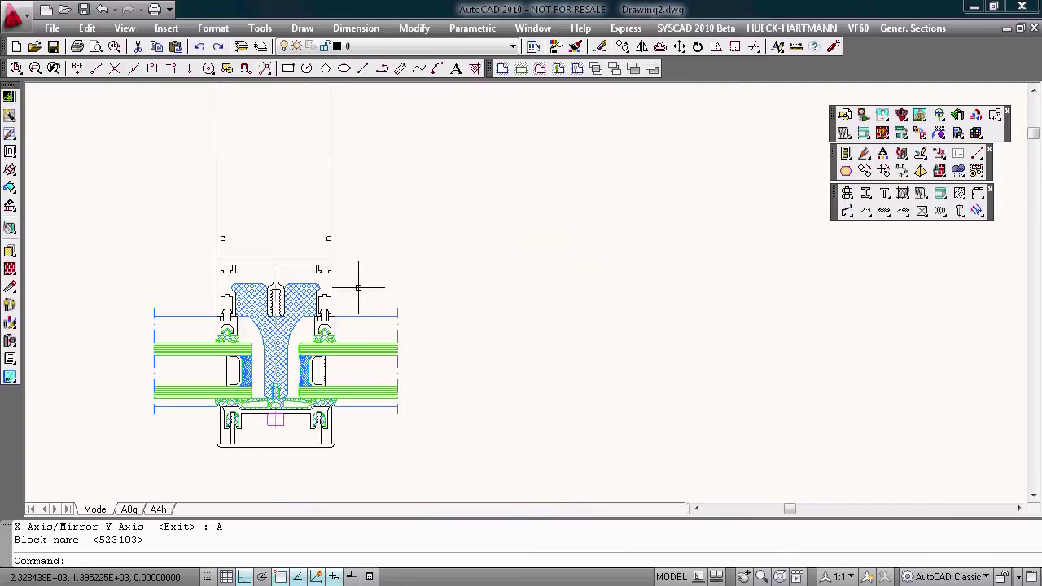
Denominate the mullion, placing its profile number inside the chamber near the upper edge.
{"action": "double_click", "coordinate": [332, 310]}
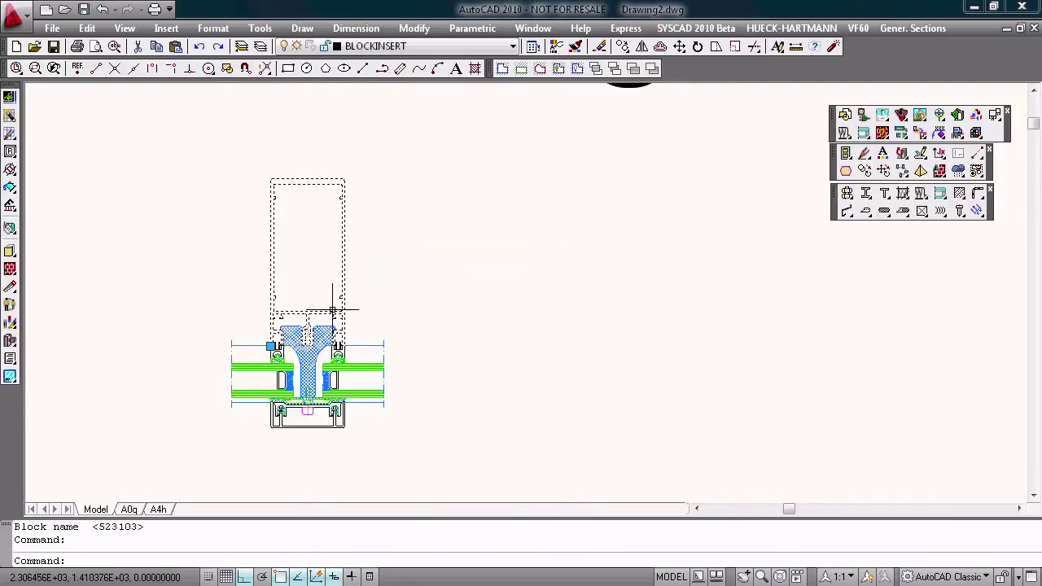
{"action": "left_click", "coordinate": [382, 78]}
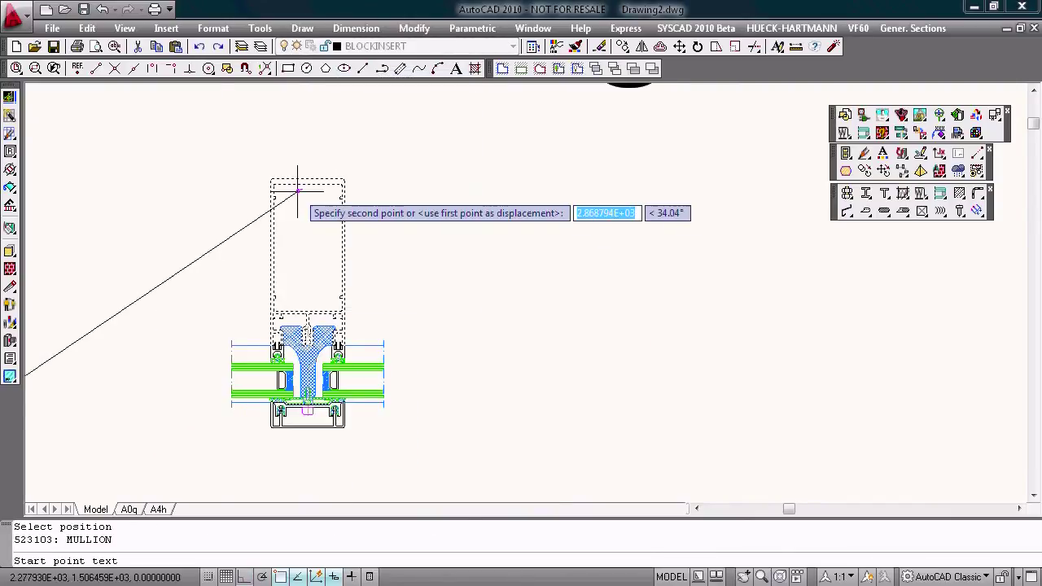
{"action": "scroll", "coordinate": [305, 195], "scroll_direction": "up", "scroll_amount": 3}
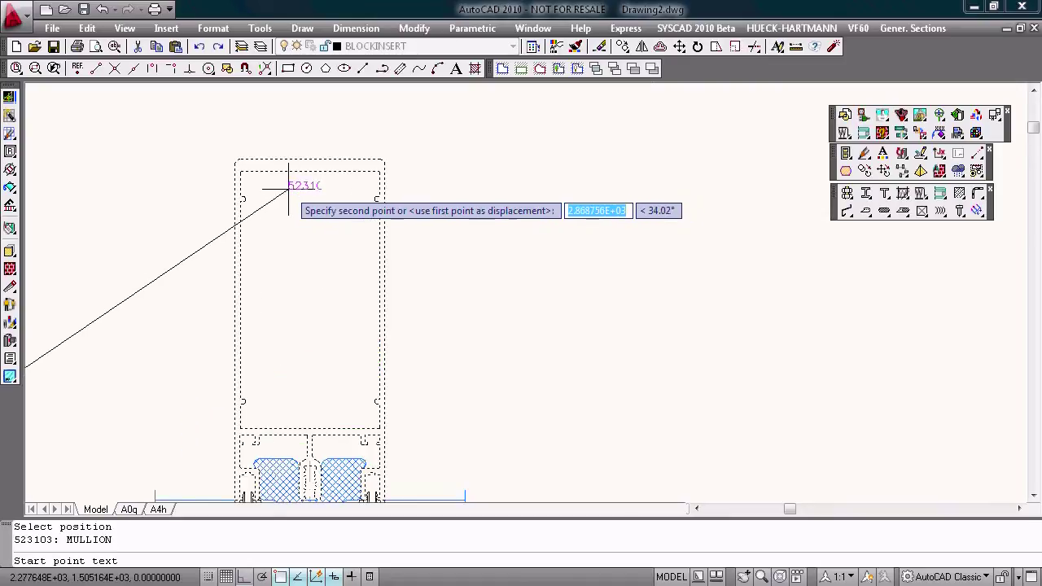
{"action": "left_click", "coordinate": [305, 195]}
{"action": "scroll", "coordinate": [306, 200], "scroll_direction": "down", "scroll_amount": 3}
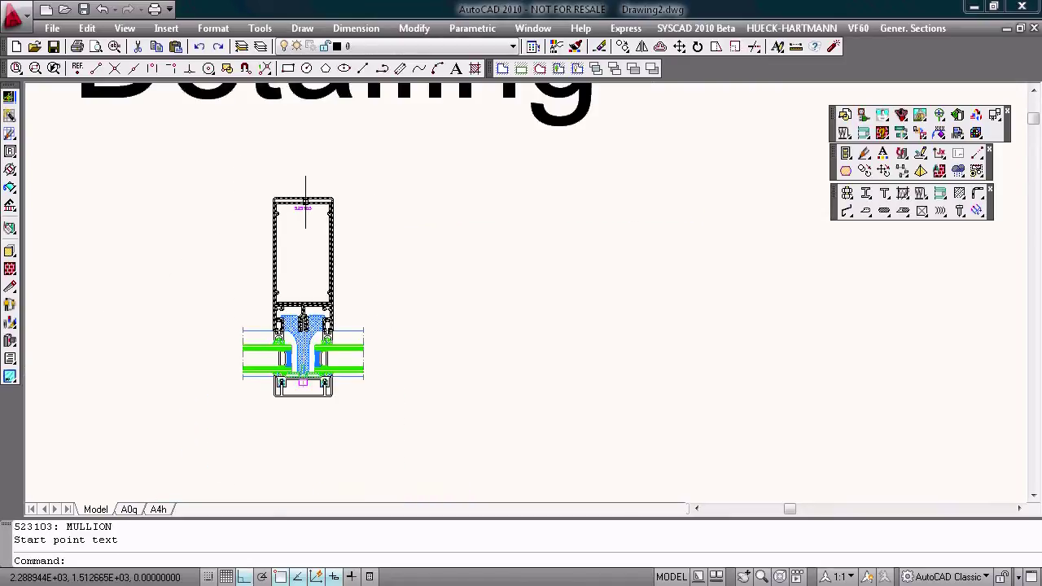
Reglaze both sides of the mullion with 32 mm double glazing, type iso32_2x10, in the 42 mm pocket, using face cap 560612.
{"action": "double_click", "coordinate": [305, 205]}
{"action": "left_click", "coordinate": [367, 237]}
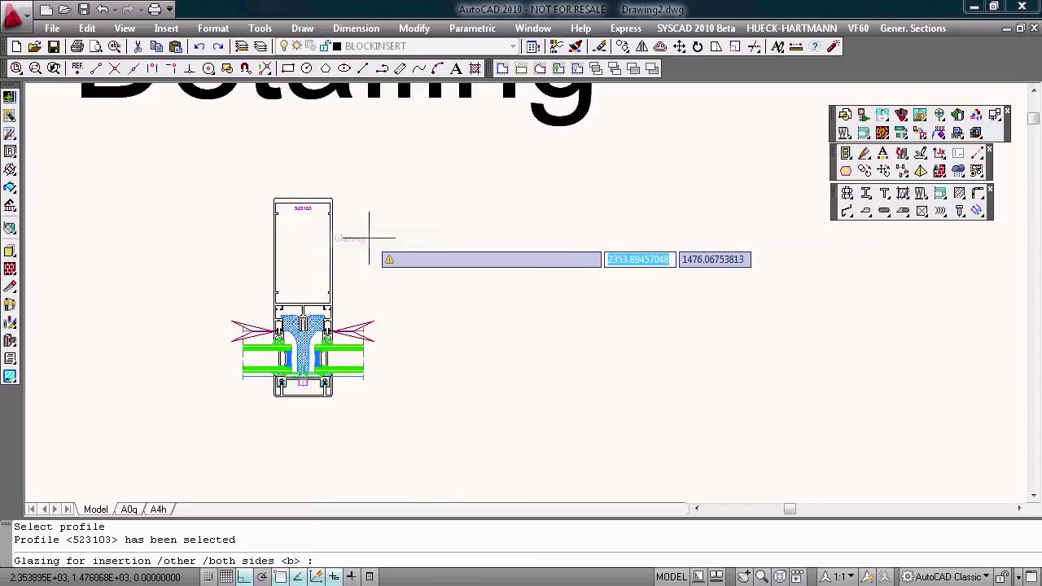
{"action": "key", "text": "Return"}
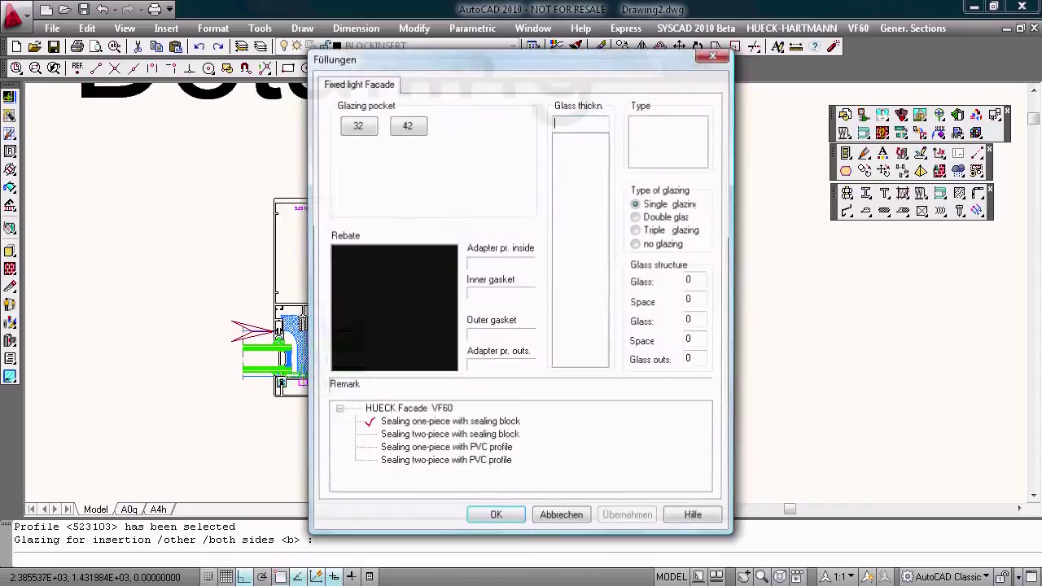
{"action": "left_click", "coordinate": [407, 126]}
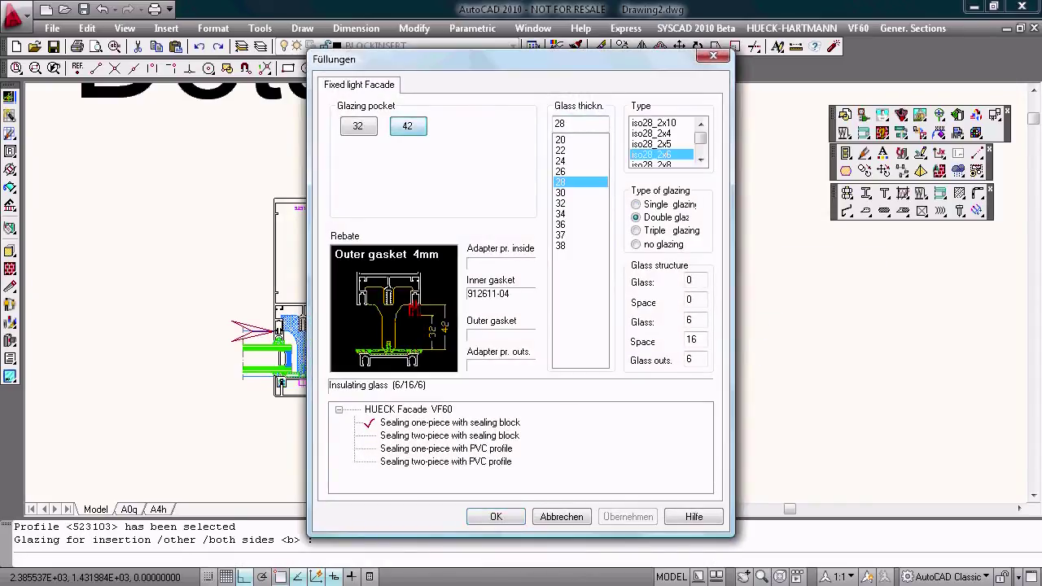
{"action": "left_click", "coordinate": [579, 202]}
{"action": "left_click", "coordinate": [662, 143]}
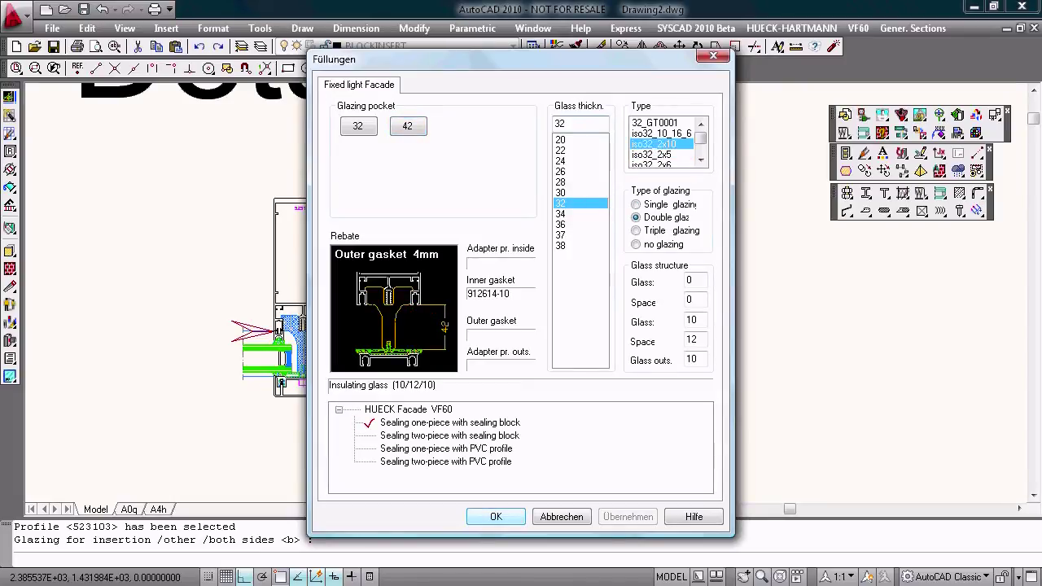
{"action": "left_click", "coordinate": [496, 516]}
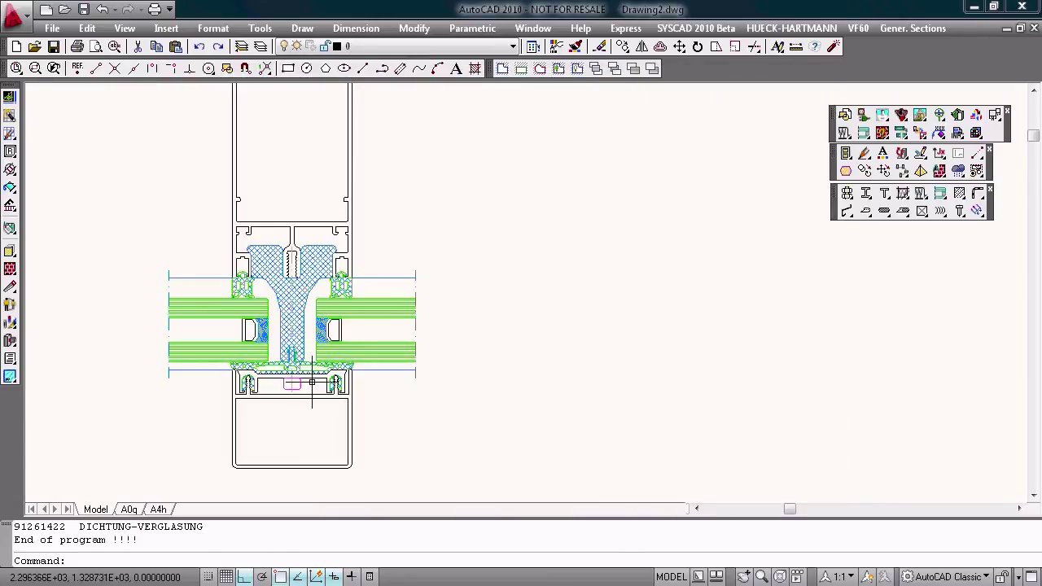
Denominate the face cap, placing its profile number inside the chamber just below the upper wall.
{"action": "scroll", "coordinate": [312, 382], "scroll_direction": "up", "scroll_amount": 3}
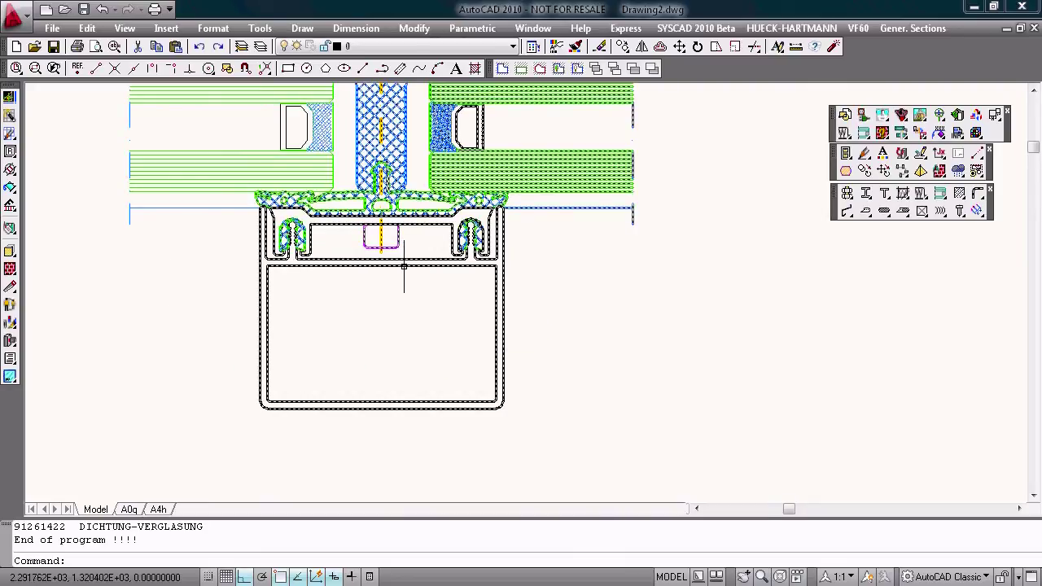
{"action": "double_click", "coordinate": [403, 268]}
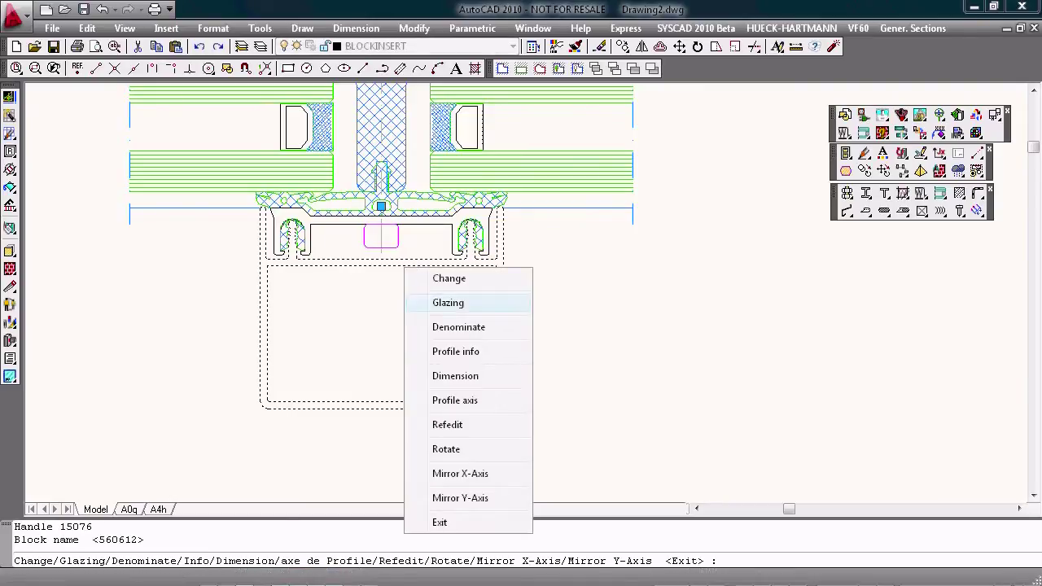
{"action": "left_click", "coordinate": [459, 327]}
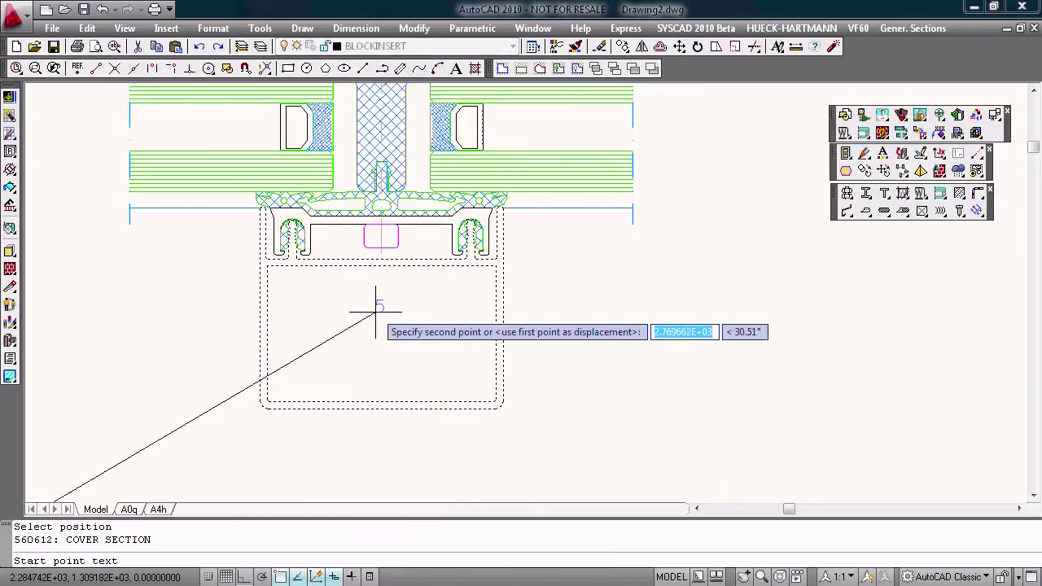
{"action": "left_click", "coordinate": [354, 285]}
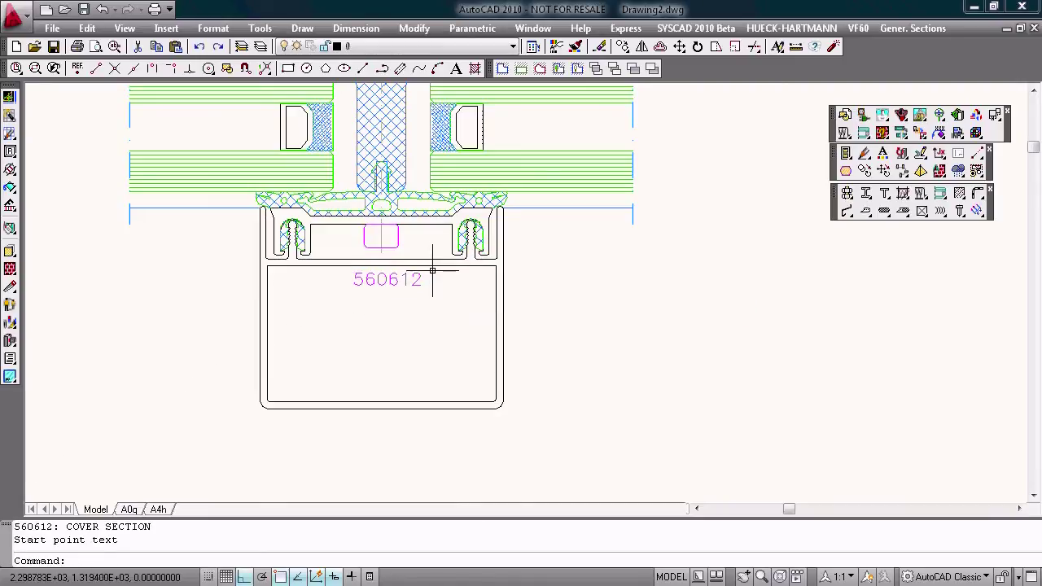
Add the face cap's profile info as text with all attributes, placed to the right of the cap.
{"action": "left_click", "coordinate": [433, 269]}
{"action": "right_click", "coordinate": [433, 268]}
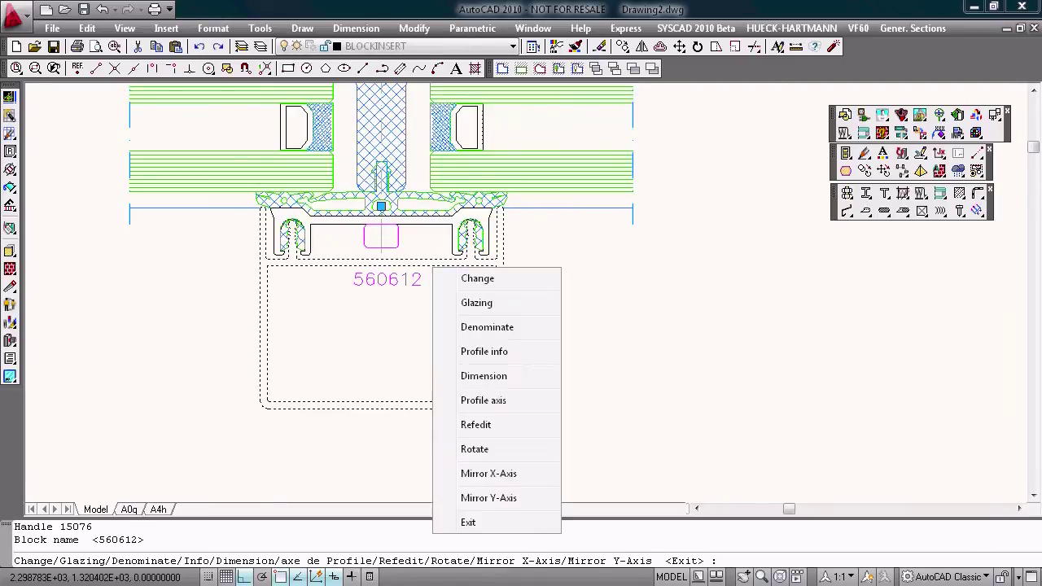
{"action": "left_click", "coordinate": [484, 351]}
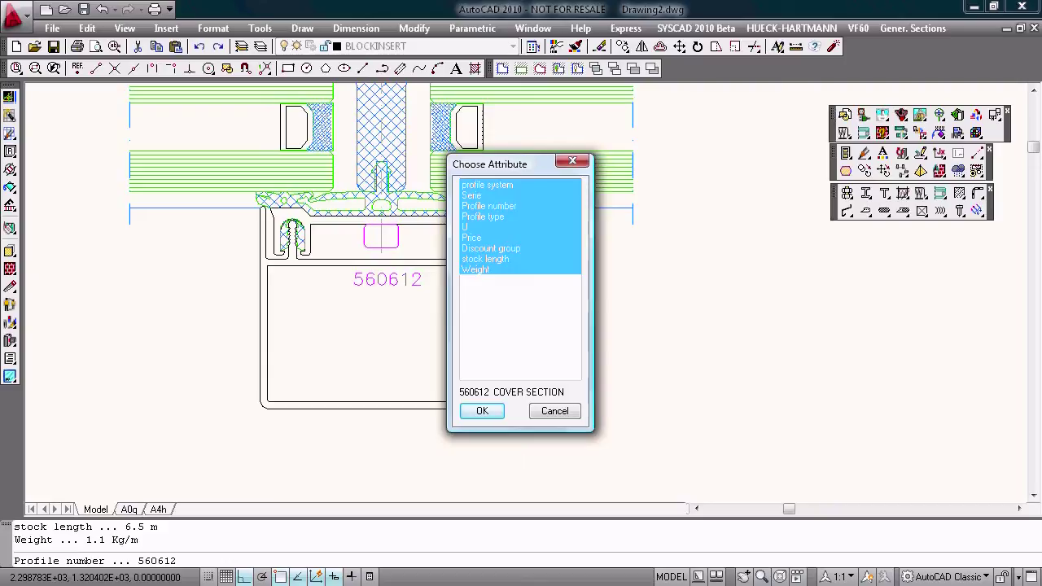
{"action": "left_click", "coordinate": [483, 411]}
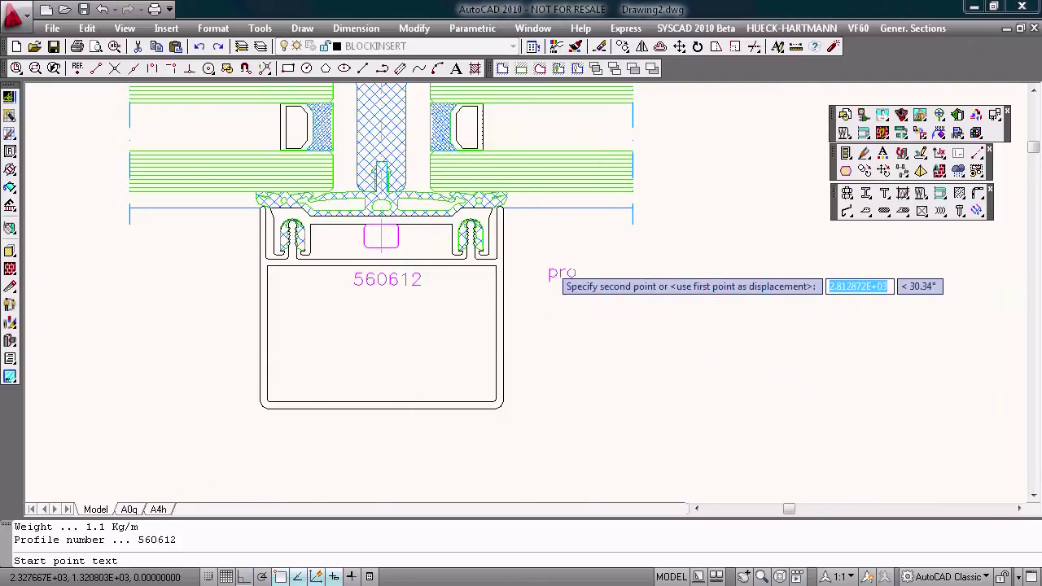
{"action": "left_click", "coordinate": [552, 275]}
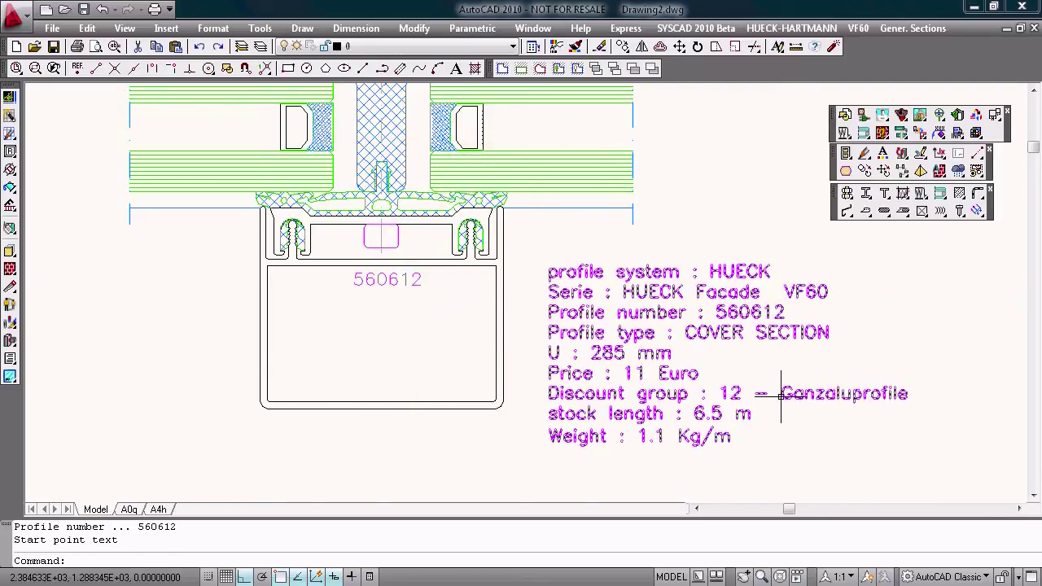
Delete the face cap's profile info text and the glazing on the mullion's right side, including its leftover spacer.
{"action": "scroll", "coordinate": [710, 368], "scroll_direction": "down", "scroll_amount": 4}
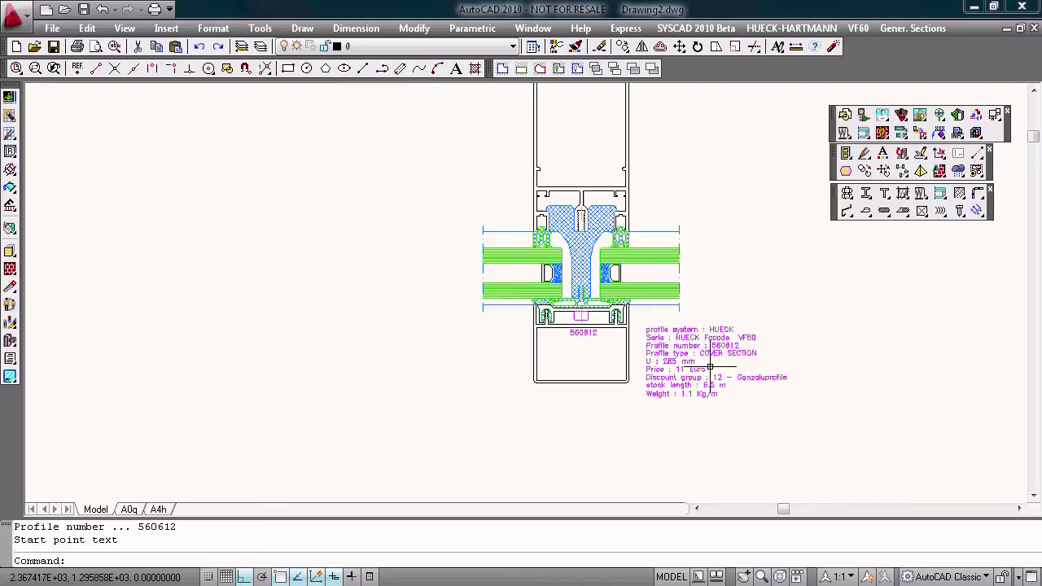
{"action": "middle_click_drag", "start_coordinate": [794, 358], "coordinate": [479, 382]}
{"action": "scroll", "coordinate": [437, 379], "scroll_direction": "up", "scroll_amount": 2}
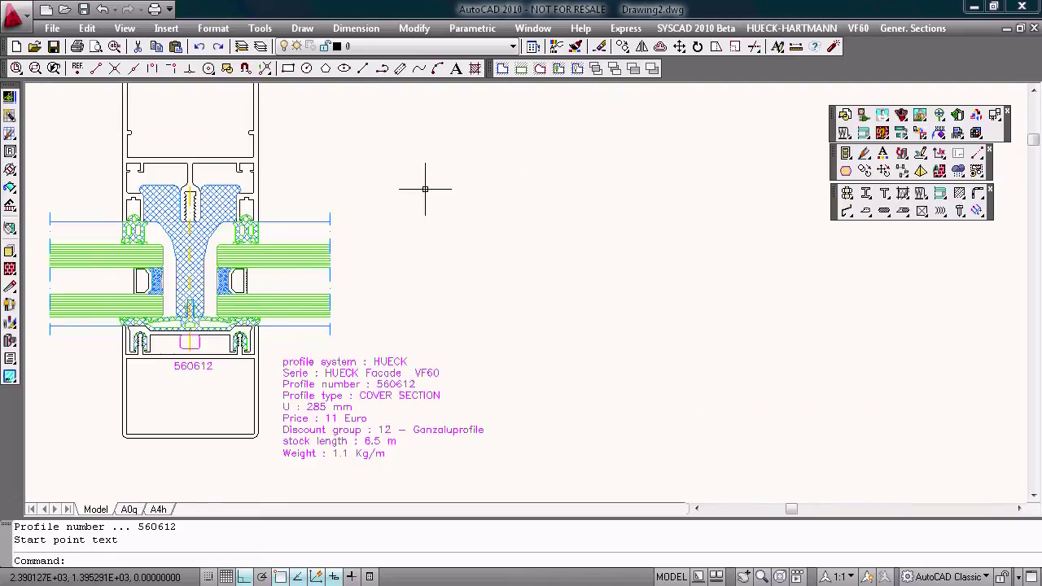
{"action": "left_click", "coordinate": [423, 164]}
{"action": "left_click", "coordinate": [303, 462]}
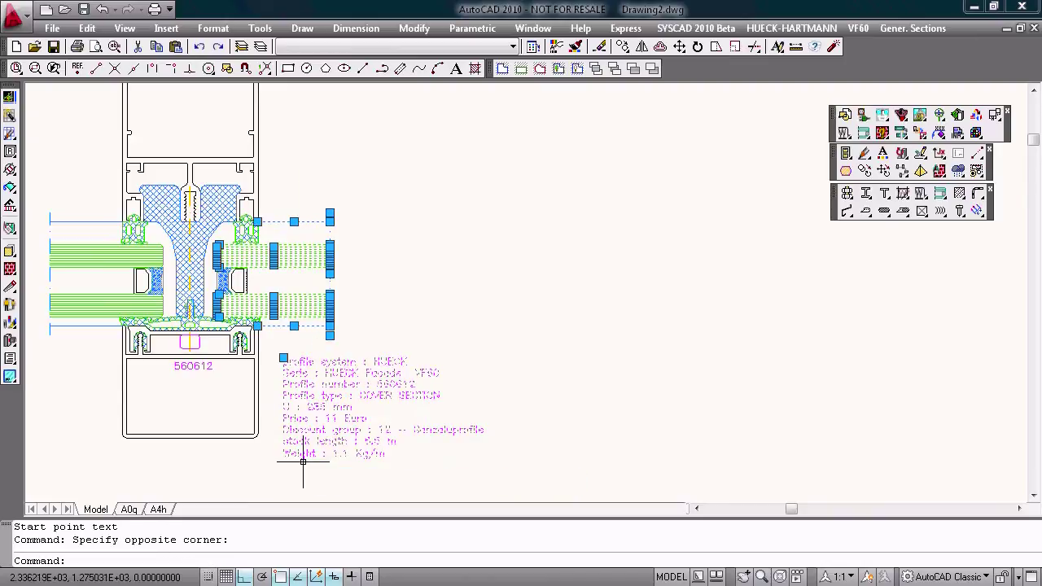
{"action": "key", "text": "Delete"}
{"action": "left_click", "coordinate": [274, 263]}
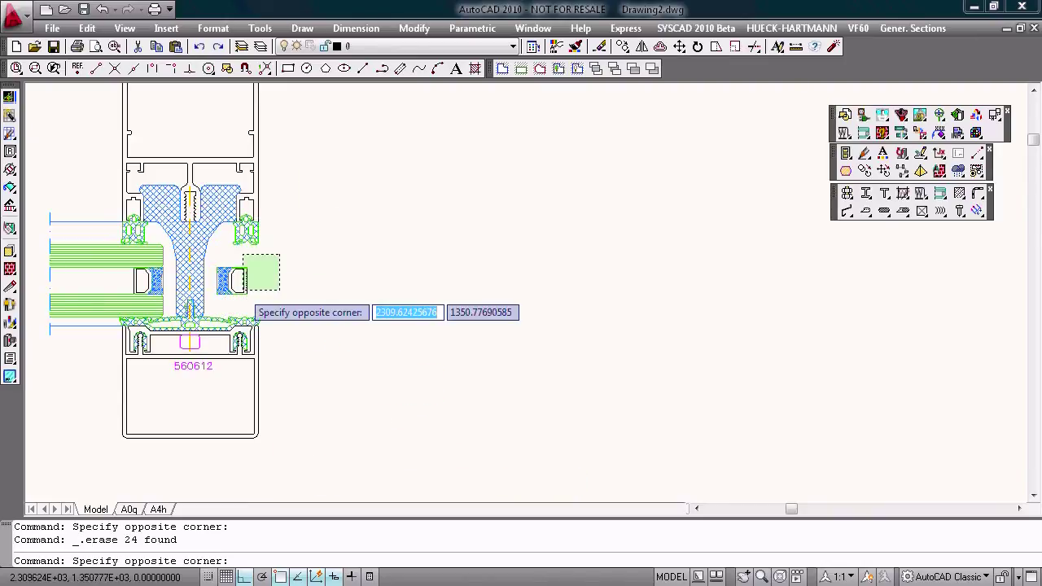
{"action": "left_click", "coordinate": [239, 294]}
{"action": "key", "text": "Delete"}
Draw a rectangular wall section to the right of the mullion, hatched with ANSI31 at factor 5.
{"action": "scroll", "coordinate": [349, 279], "scroll_direction": "down", "scroll_amount": 1}
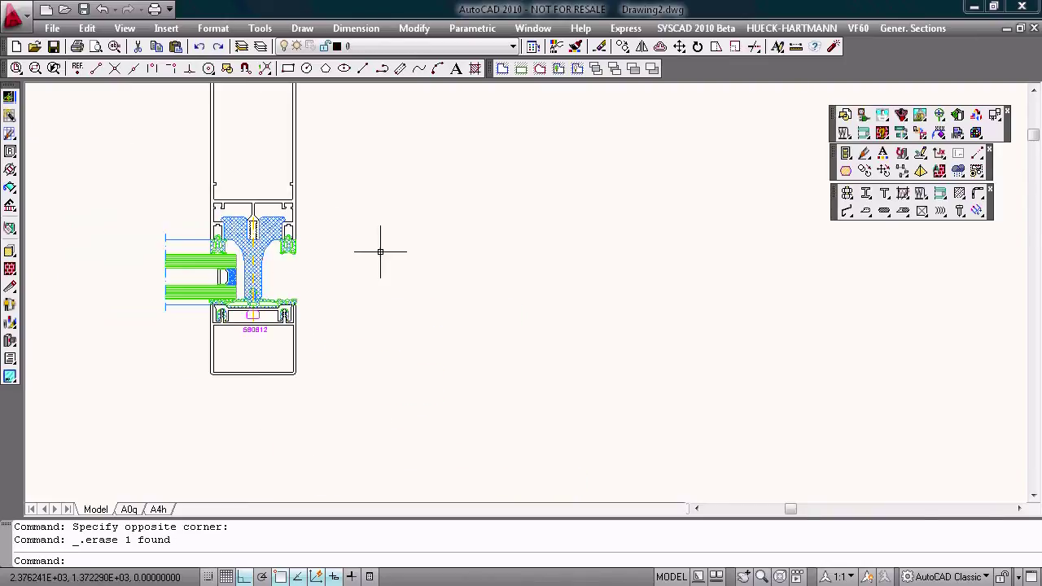
{"action": "middle_click_drag", "start_coordinate": [379, 250], "coordinate": [311, 361]}
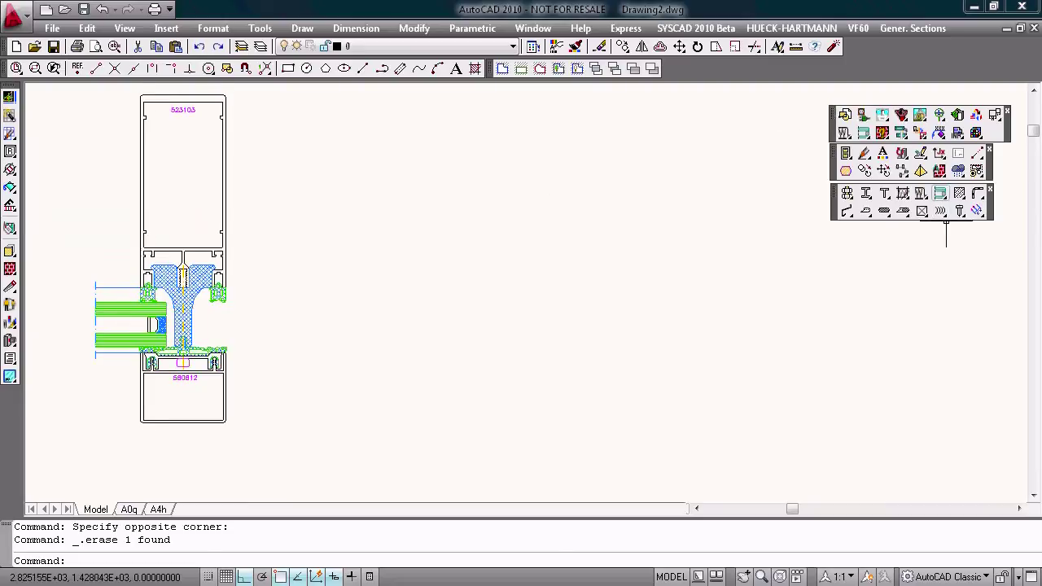
{"action": "left_click", "coordinate": [959, 211]}
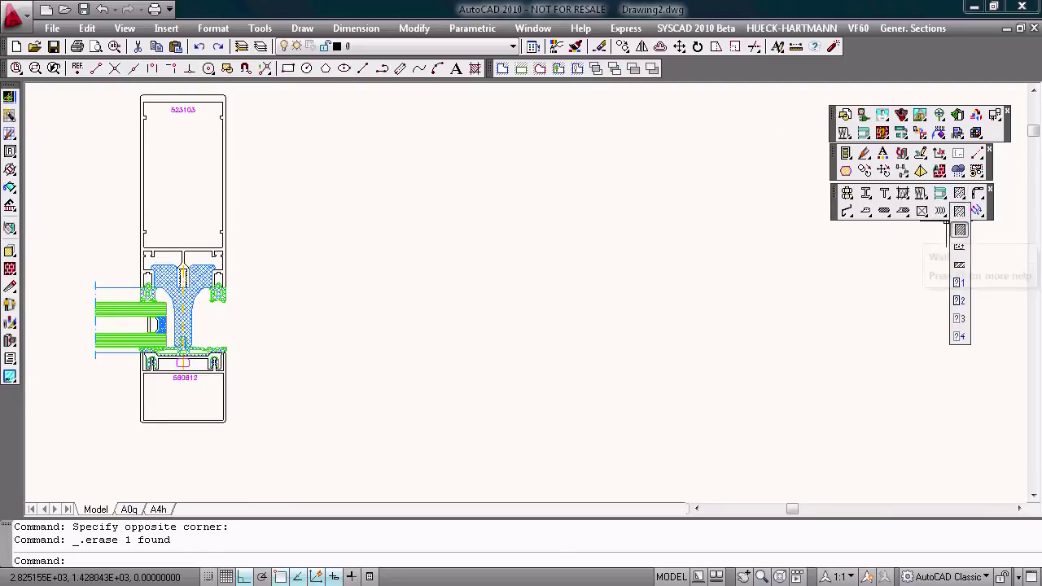
{"action": "left_click", "coordinate": [960, 230]}
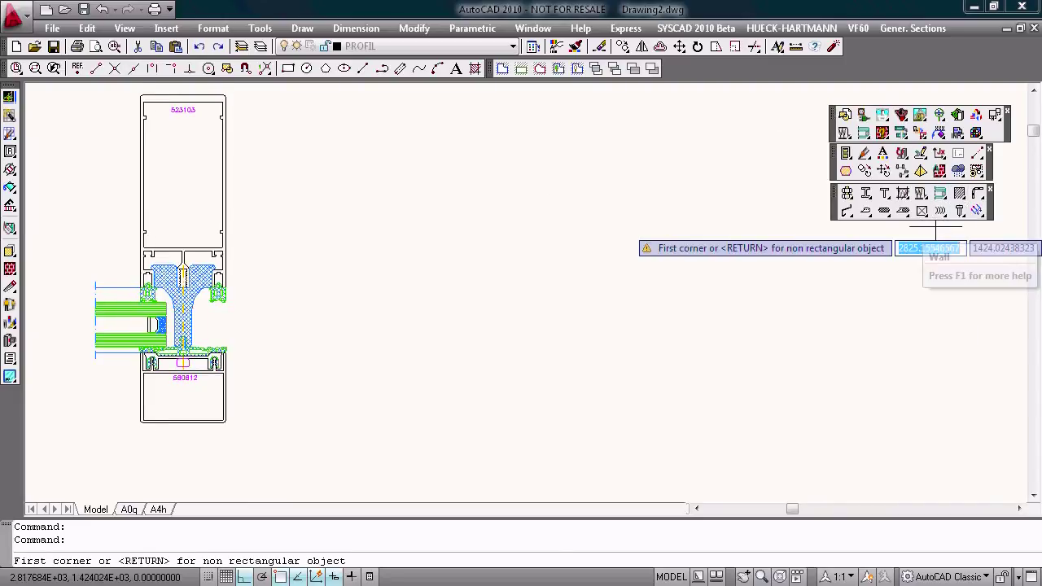
{"action": "left_click", "coordinate": [240, 367]}
{"action": "left_click", "coordinate": [518, 97]}
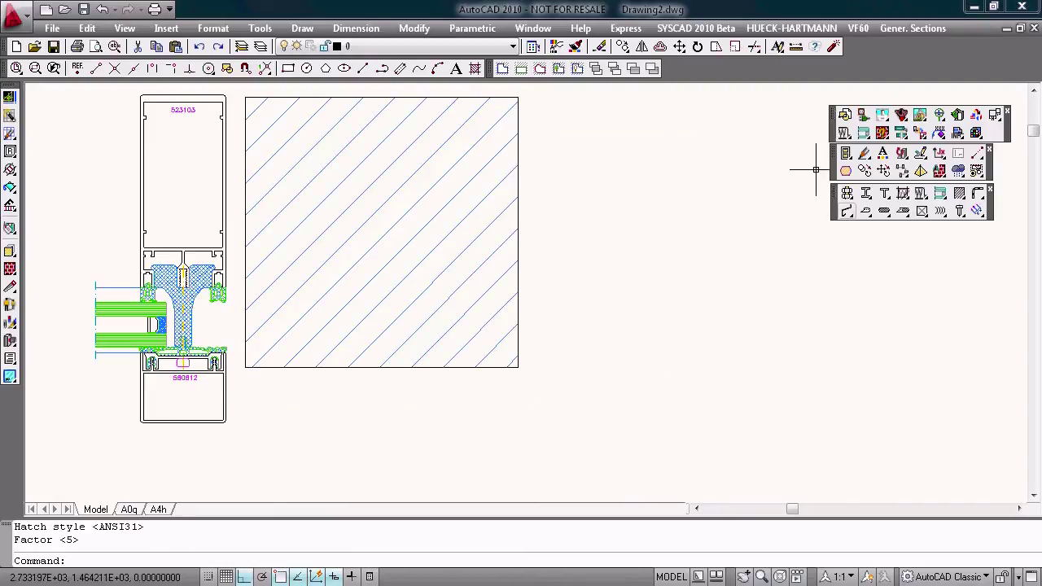
Draw a hatched steel sheet, thickness 2 and inside radius 2, from the face cap's right gasket to the wall and 50 mm up its face.
{"action": "left_click", "coordinate": [847, 211]}
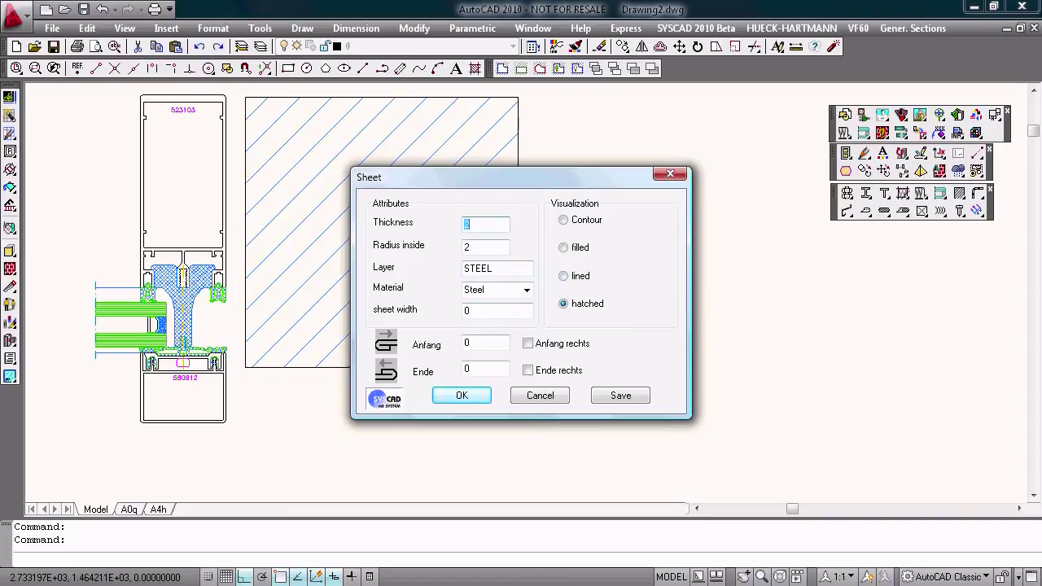
{"action": "left_click", "coordinate": [462, 395]}
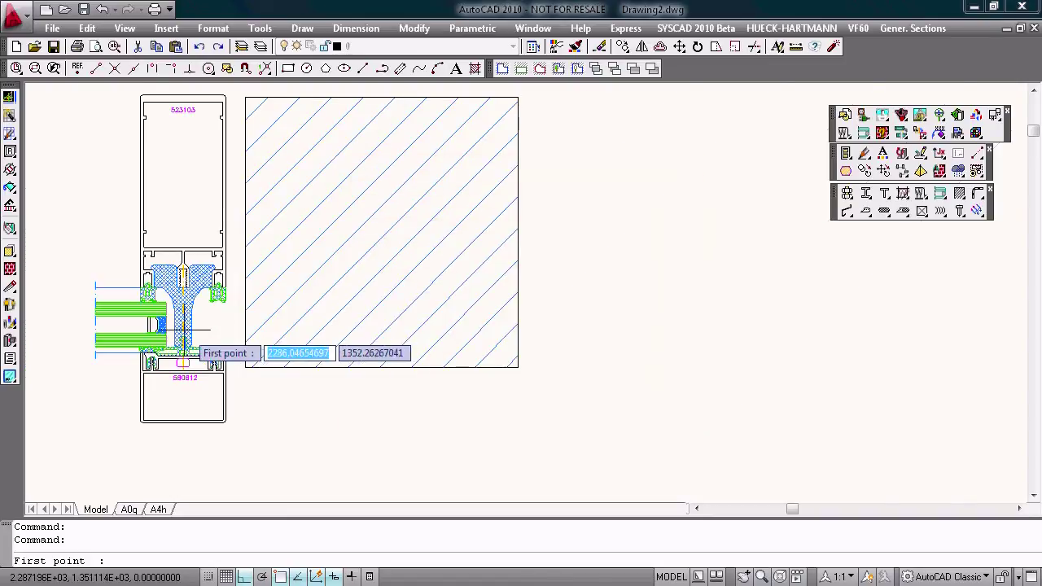
{"action": "scroll", "coordinate": [237, 350], "scroll_direction": "up", "scroll_amount": 6}
{"action": "left_click", "coordinate": [231, 371]}
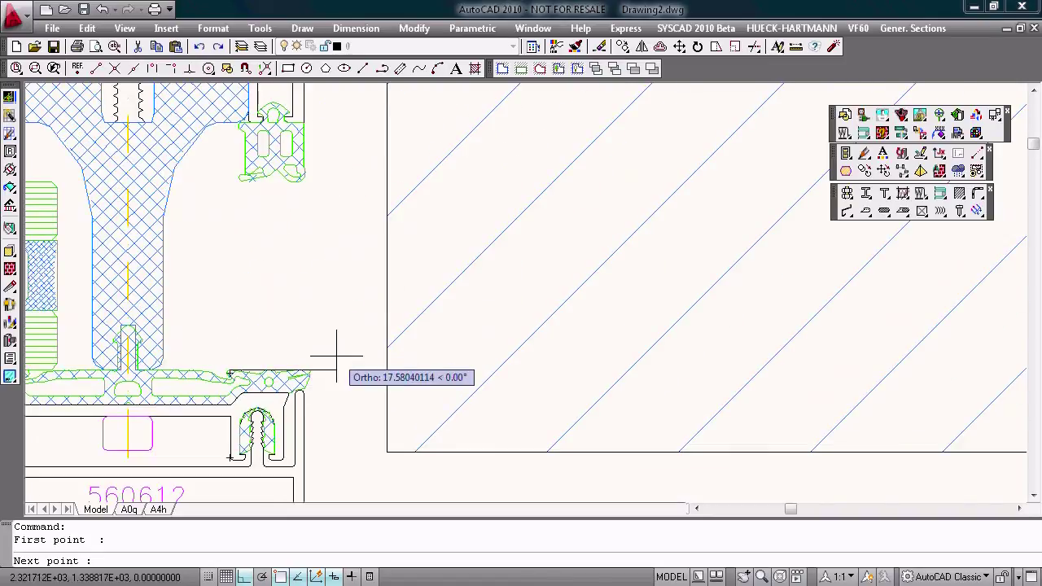
{"action": "left_click", "coordinate": [386, 372]}
{"action": "left_click", "coordinate": [345, 324]}
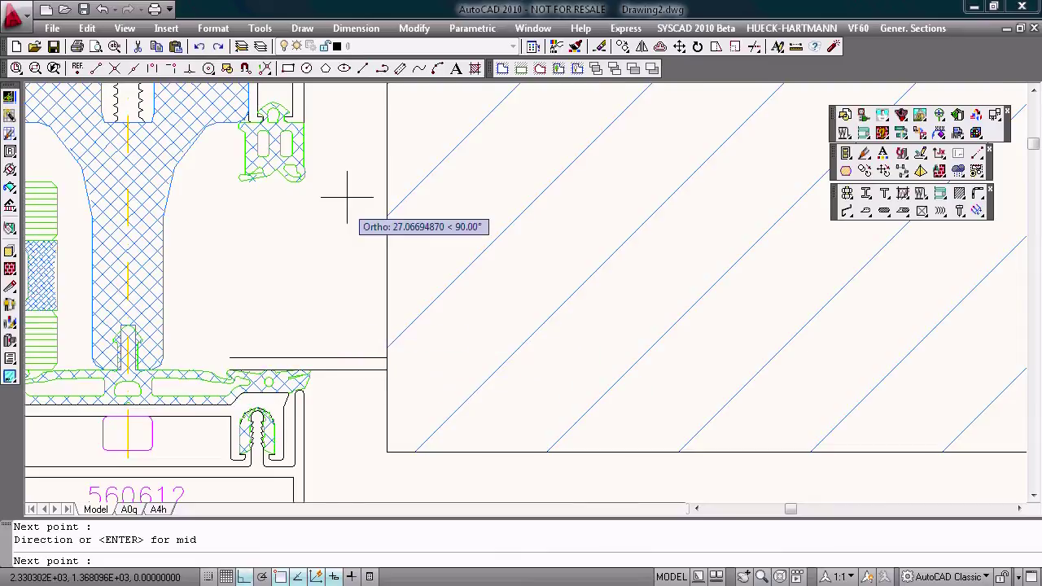
{"action": "scroll", "coordinate": [350, 195], "scroll_direction": "down", "scroll_amount": 2}
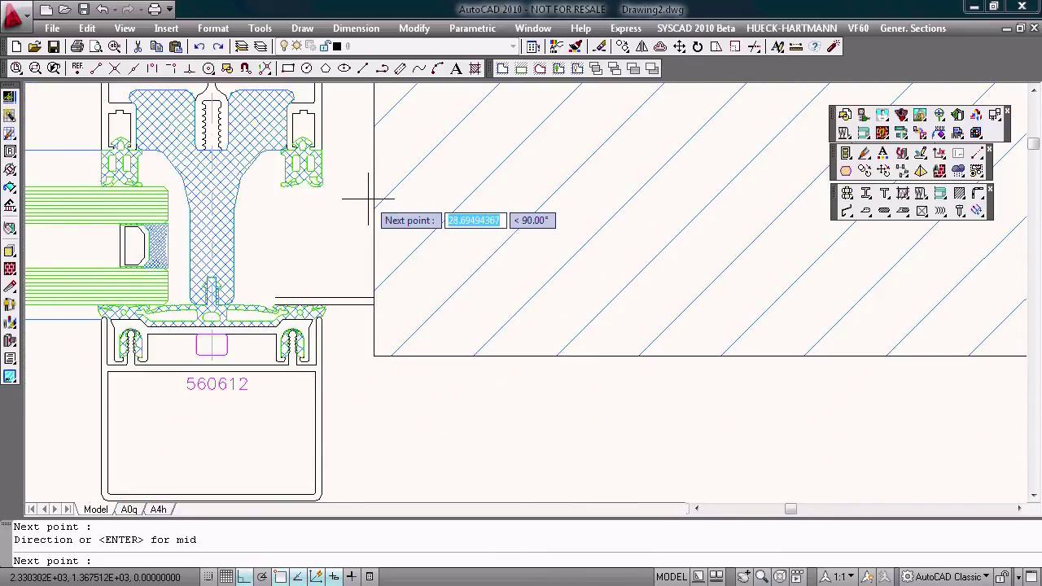
{"action": "type", "text": "50"}
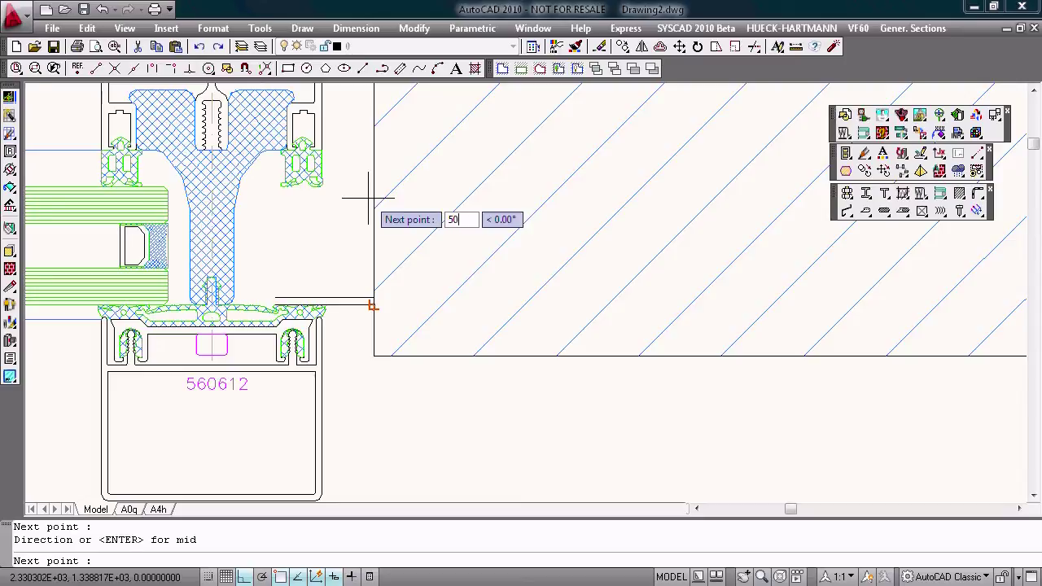
{"action": "key", "text": "Return"}
{"action": "left_click", "coordinate": [350, 214]}
{"action": "key", "text": "Return"}
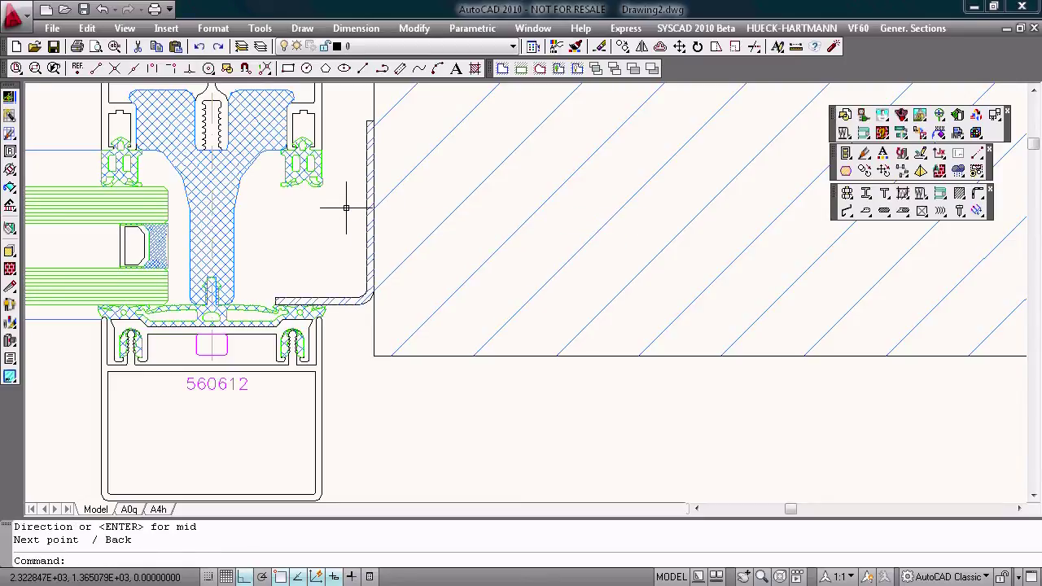
Label the steel sheet with its material, thickness and length, using a leader from its bend to below the wall.
{"action": "scroll", "coordinate": [346, 209], "scroll_direction": "down", "scroll_amount": 4}
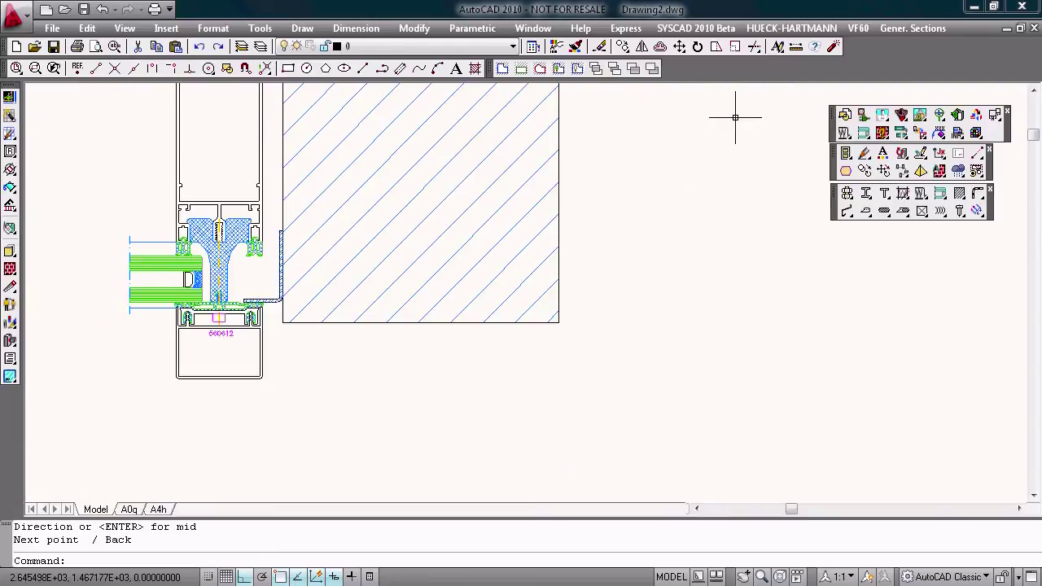
{"action": "left_click_drag", "start_coordinate": [939, 133], "coordinate": [939, 151]}
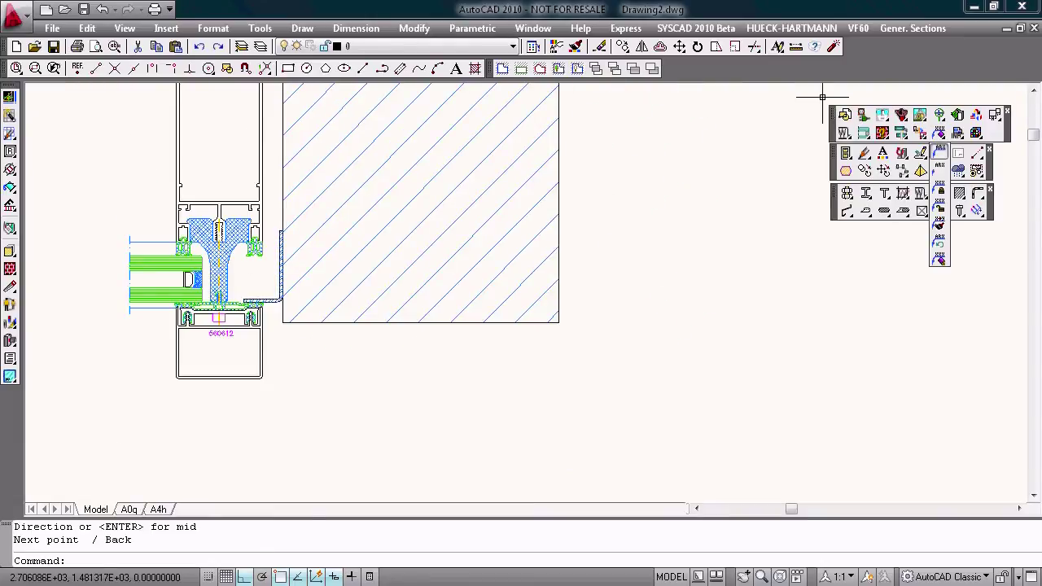
{"action": "left_click", "coordinate": [940, 153]}
{"action": "left_click", "coordinate": [274, 312]}
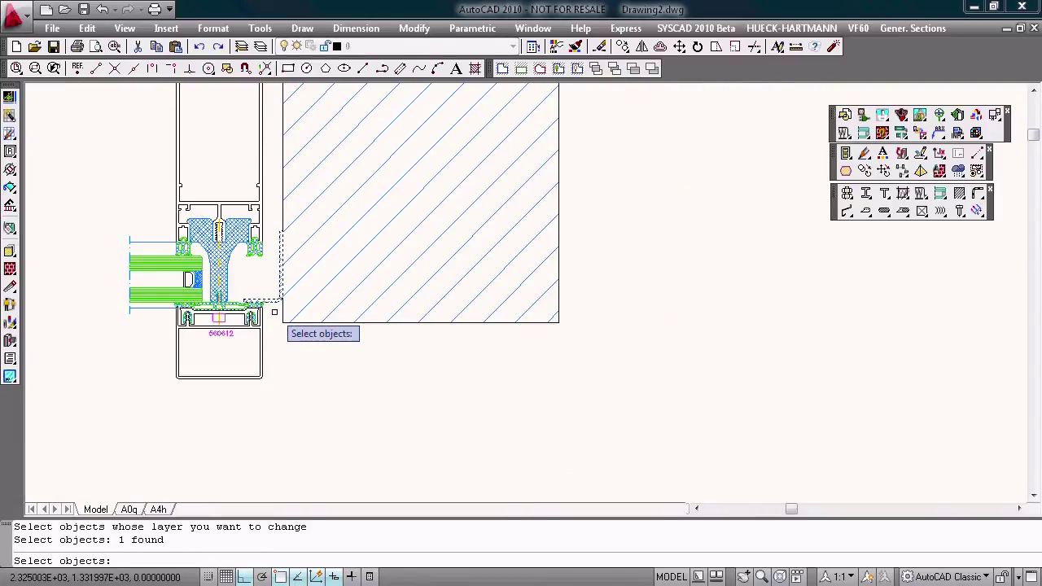
{"action": "key", "text": "Return"}
{"action": "left_click", "coordinate": [276, 297]}
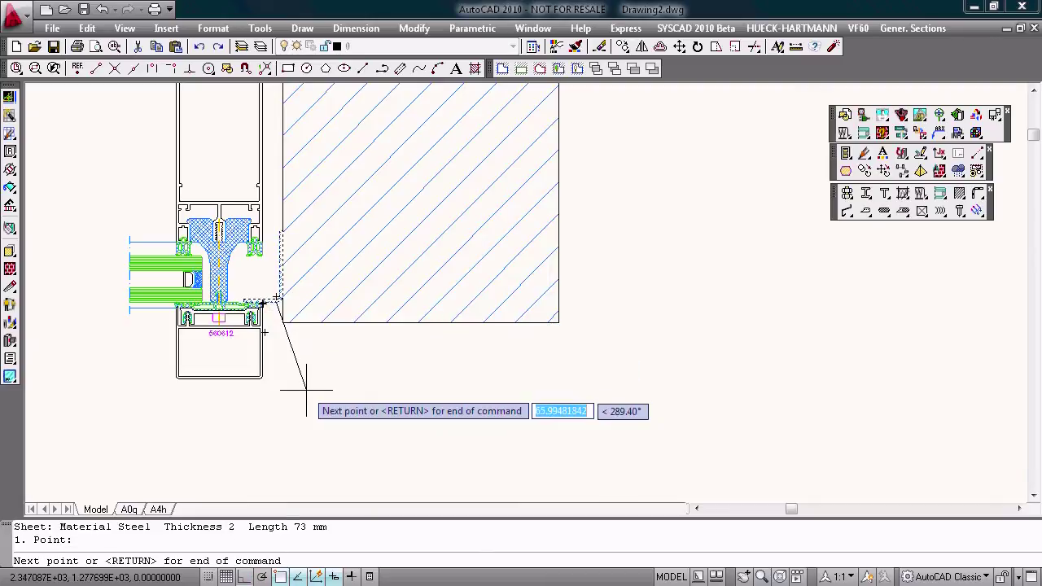
{"action": "left_click", "coordinate": [313, 350]}
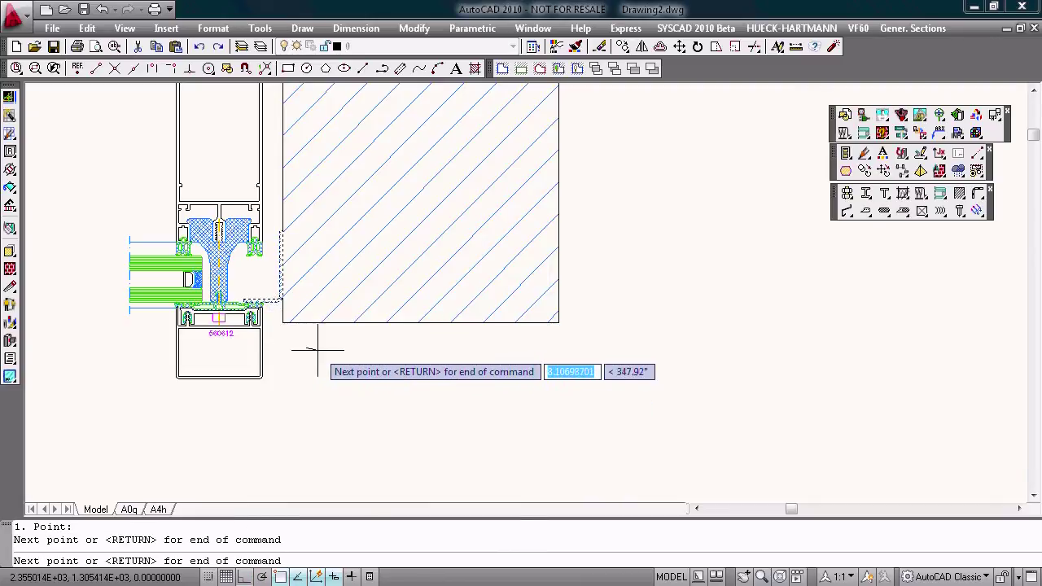
{"action": "key", "text": "Return"}
{"action": "scroll", "coordinate": [350, 293], "scroll_direction": "down", "scroll_amount": 2}
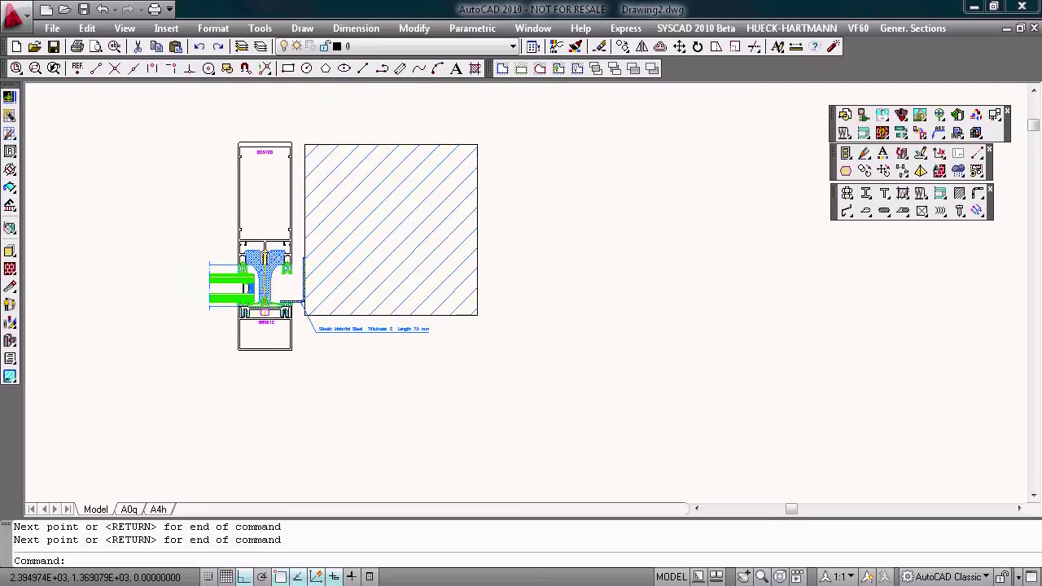
Stretch the wall, the sheet's bent leg and its label 20 mm away from the mullion.
{"action": "middle_click_drag", "start_coordinate": [415, 237], "coordinate": [331, 291]}
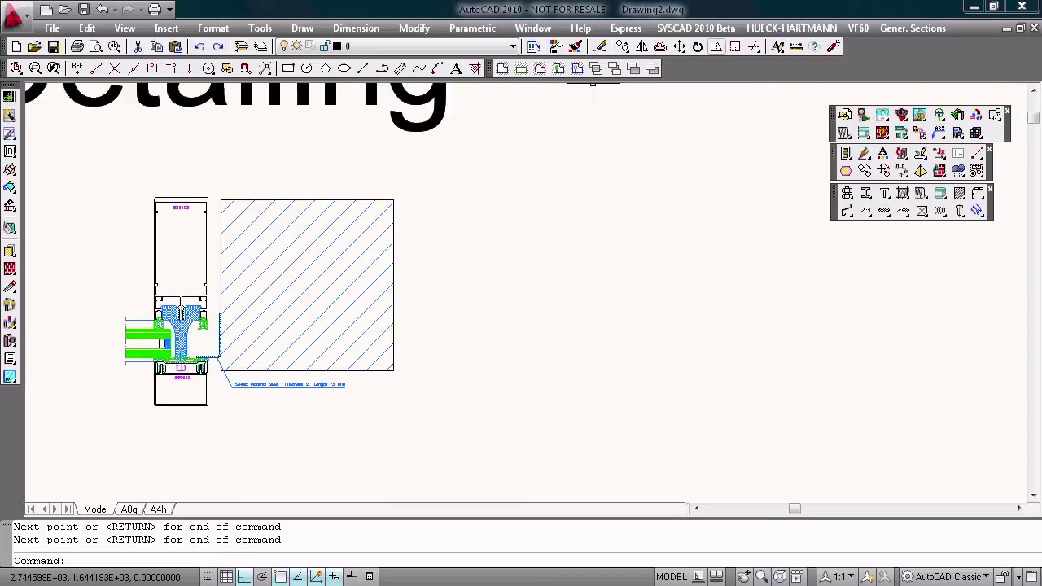
{"action": "left_click", "coordinate": [717, 46]}
{"action": "left_click", "coordinate": [518, 173]}
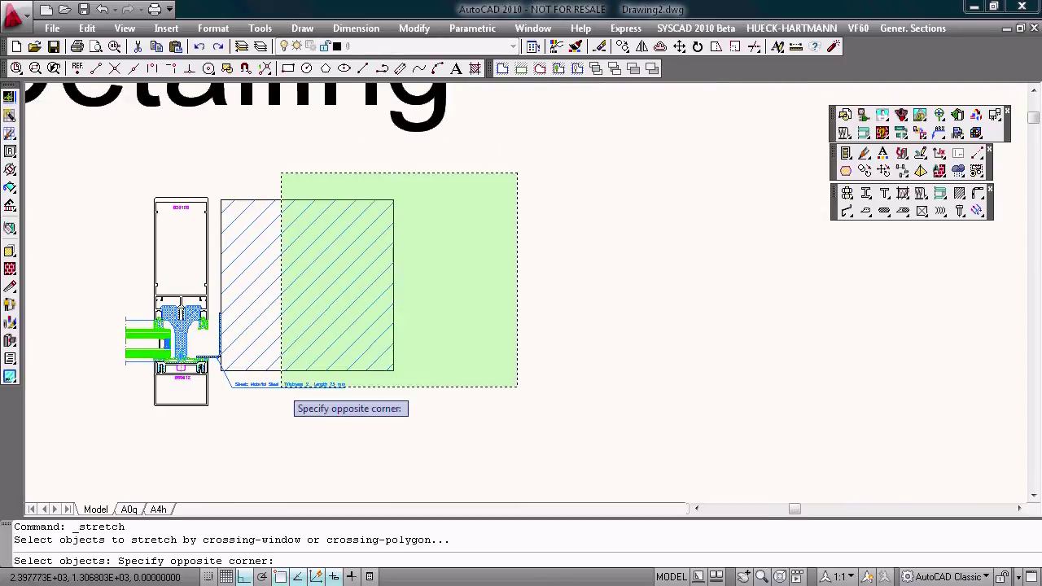
{"action": "left_click", "coordinate": [217, 429]}
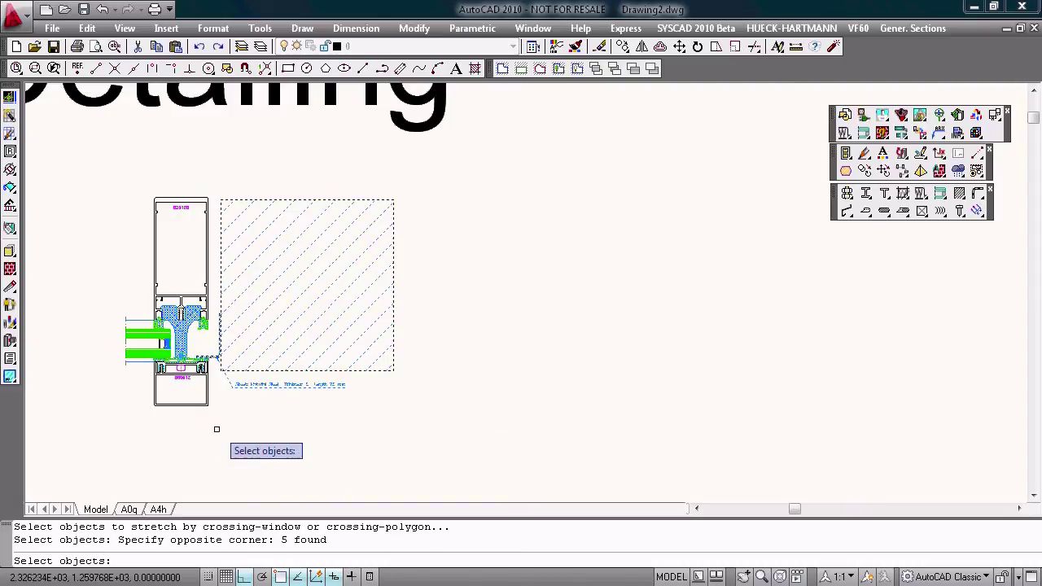
{"action": "key", "text": "Return"}
{"action": "left_click", "coordinate": [233, 412]}
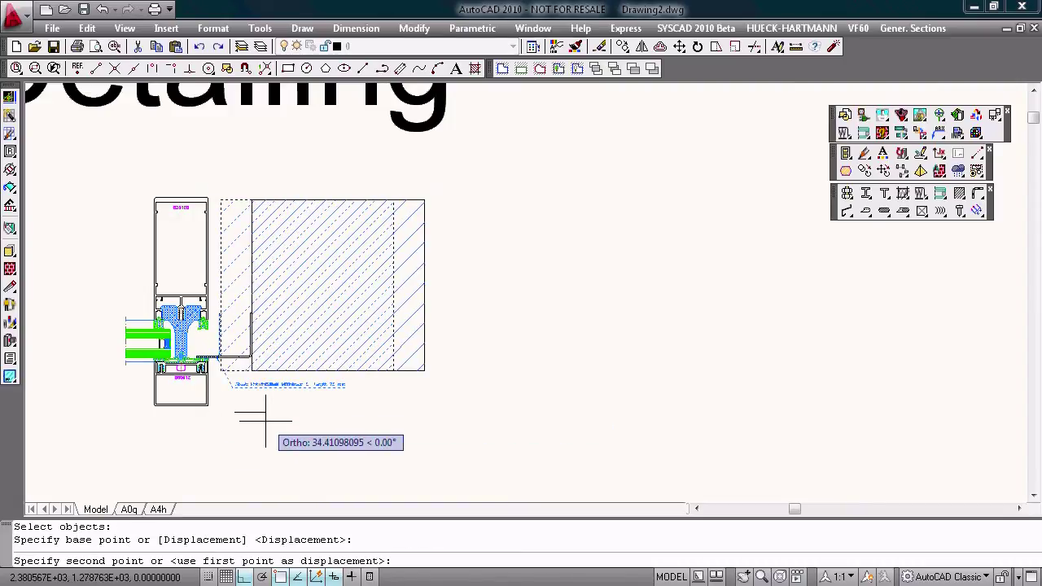
{"action": "type", "text": "20"}
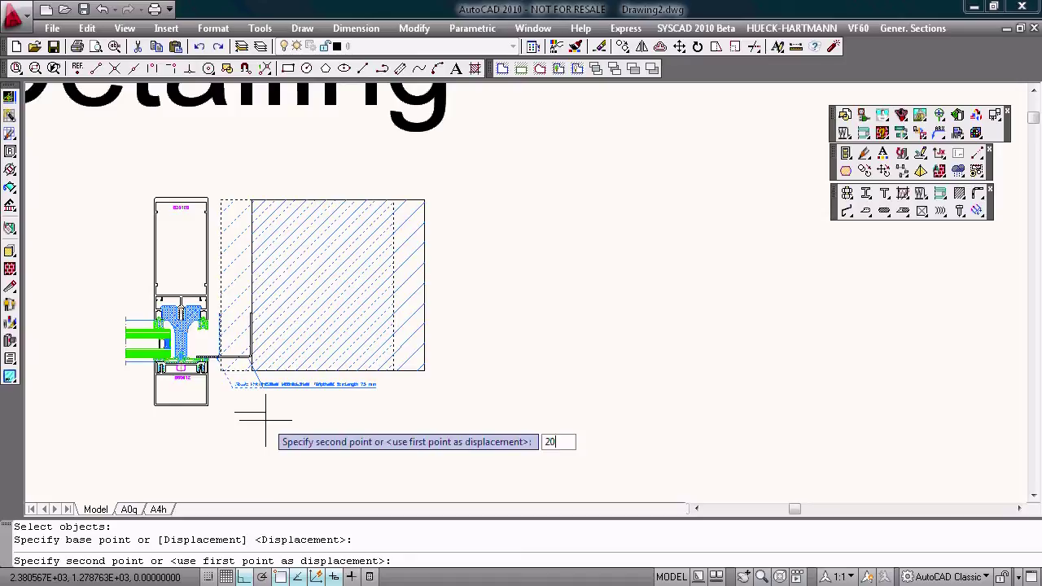
{"action": "key", "text": "Return"}
{"action": "scroll", "coordinate": [315, 388], "scroll_direction": "up", "scroll_amount": 3}
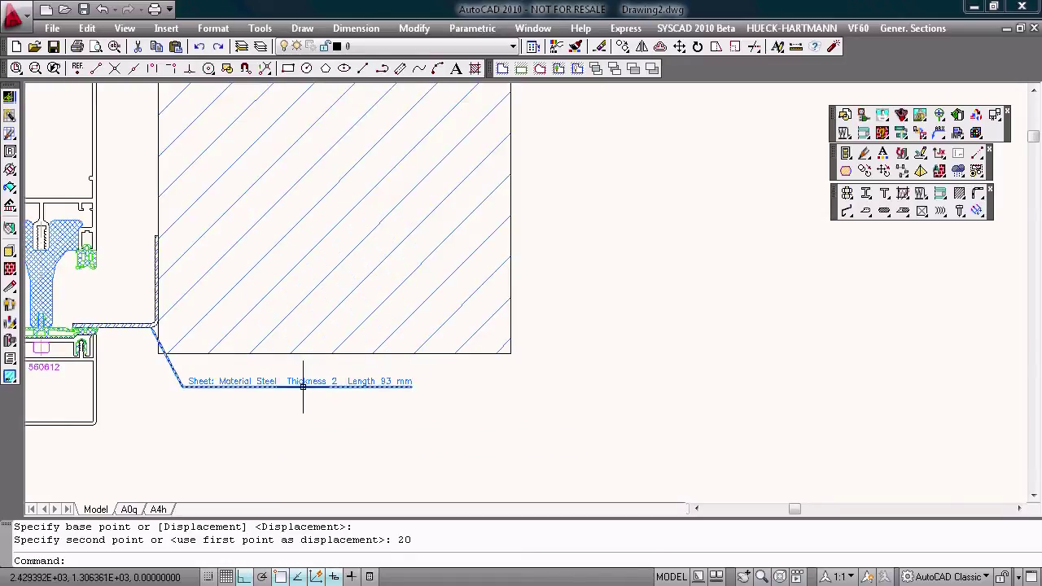
{"action": "scroll", "coordinate": [302, 386], "scroll_direction": "down", "scroll_amount": 3}
{"action": "scroll", "coordinate": [209, 410], "scroll_direction": "up", "scroll_amount": 3}
Insert a block by diagonal points between the sheet's horizontal leg and the mullion's right inner gasket, starting at the leg's free end.
{"action": "middle_click_drag", "start_coordinate": [340, 261], "coordinate": [329, 298]}
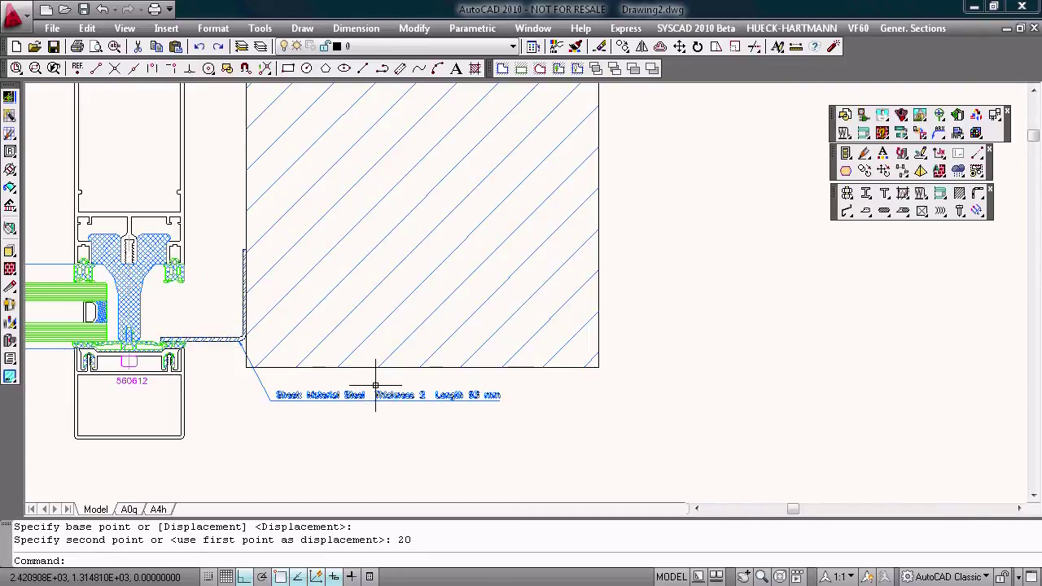
{"action": "middle_click_drag", "start_coordinate": [351, 368], "coordinate": [342, 391]}
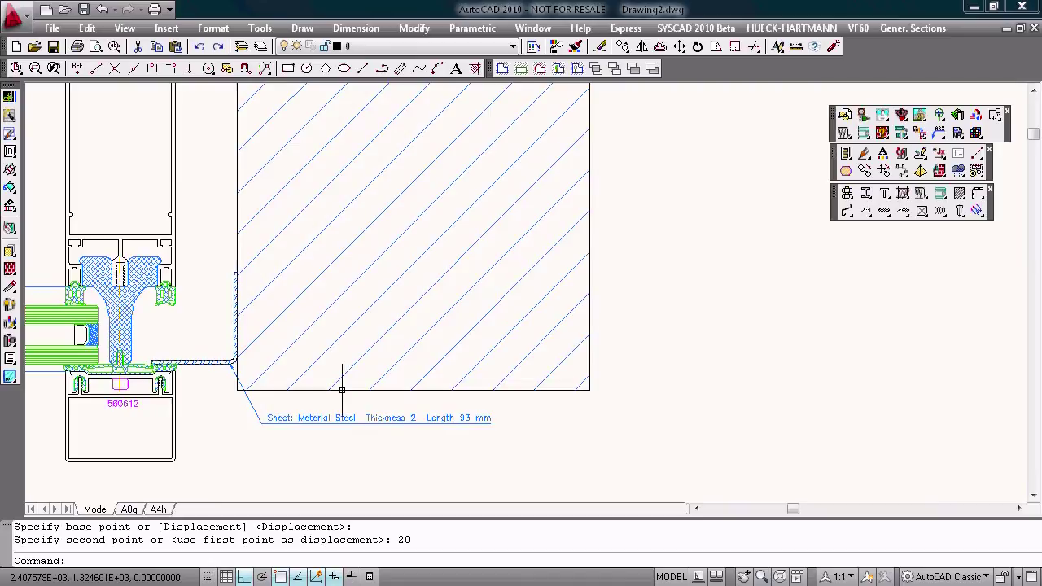
{"action": "left_click", "coordinate": [977, 211]}
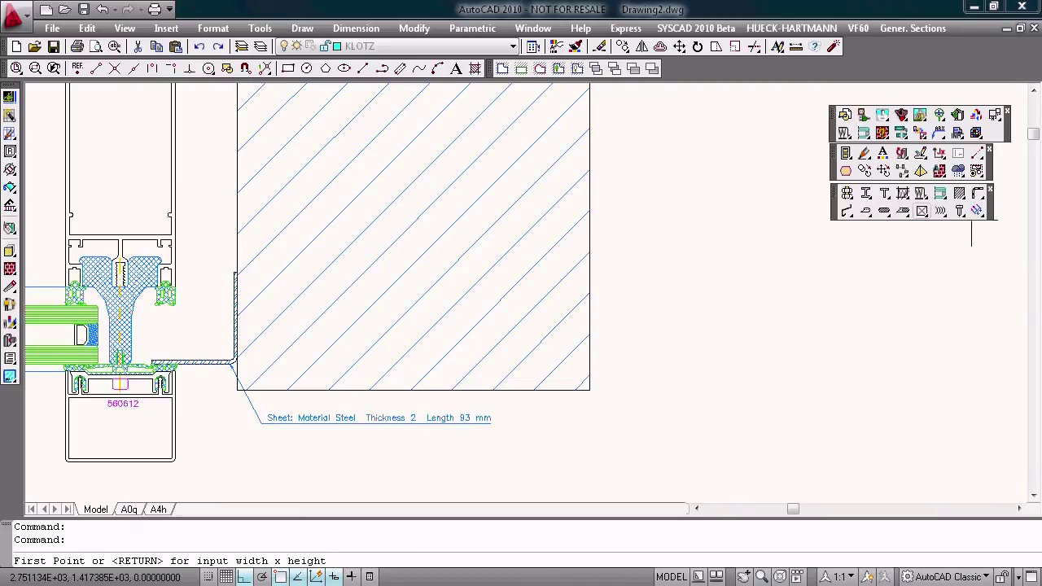
{"action": "scroll", "coordinate": [163, 368], "scroll_direction": "up", "scroll_amount": 3}
{"action": "left_click", "coordinate": [166, 371]}
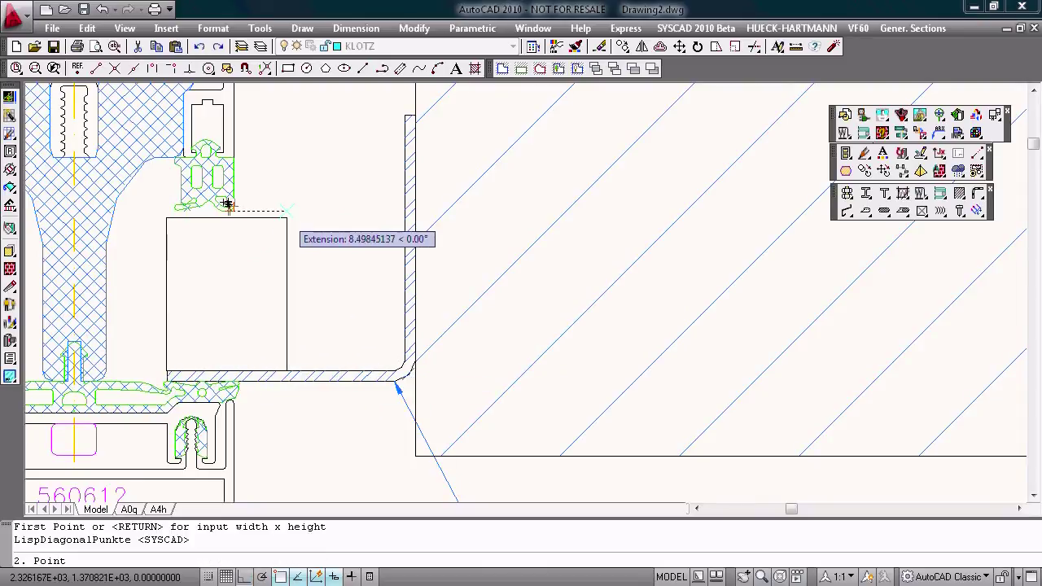
{"action": "left_click", "coordinate": [228, 203]}
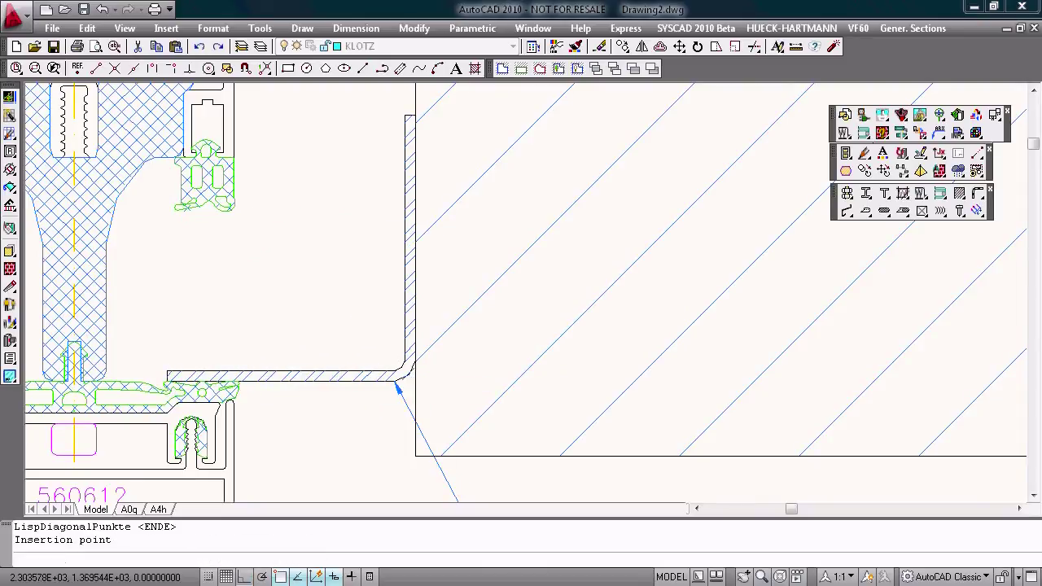
{"action": "left_click", "coordinate": [287, 372]}
{"action": "scroll", "coordinate": [332, 271], "scroll_direction": "down", "scroll_amount": 2}
{"action": "scroll", "coordinate": [333, 271], "scroll_direction": "down", "scroll_amount": 2}
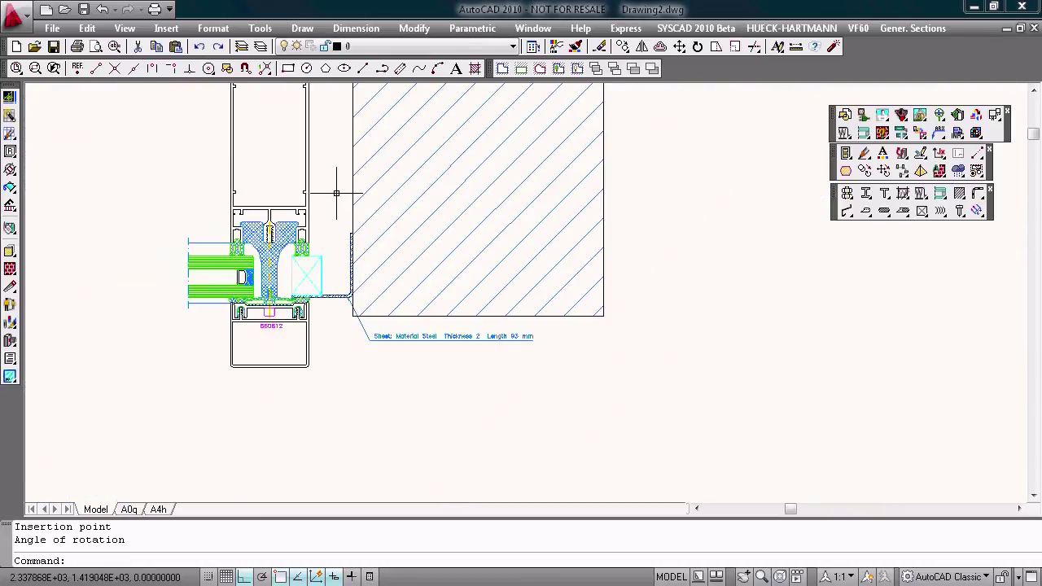
{"action": "middle_click_drag", "start_coordinate": [312, 85], "coordinate": [340, 217]}
{"action": "scroll", "coordinate": [340, 205], "scroll_direction": "up", "scroll_amount": 3}
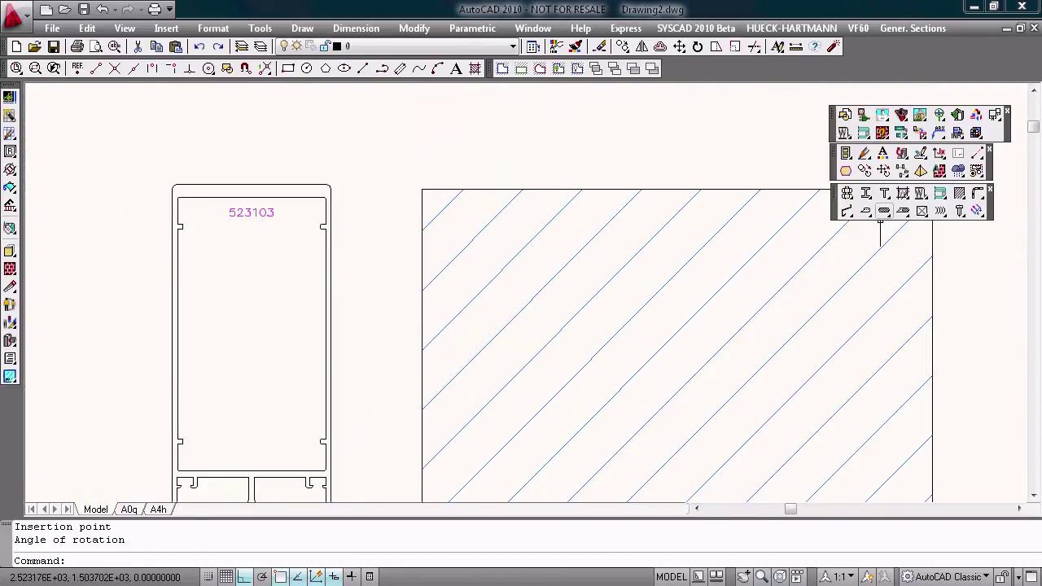
Draw a hatched U-shaped steel sheet, thickness 2 and inside radius 2, bridging the gap at the wall's upper corner, with 40 mm legs along mullion and wall.
{"action": "left_click", "coordinate": [885, 211]}
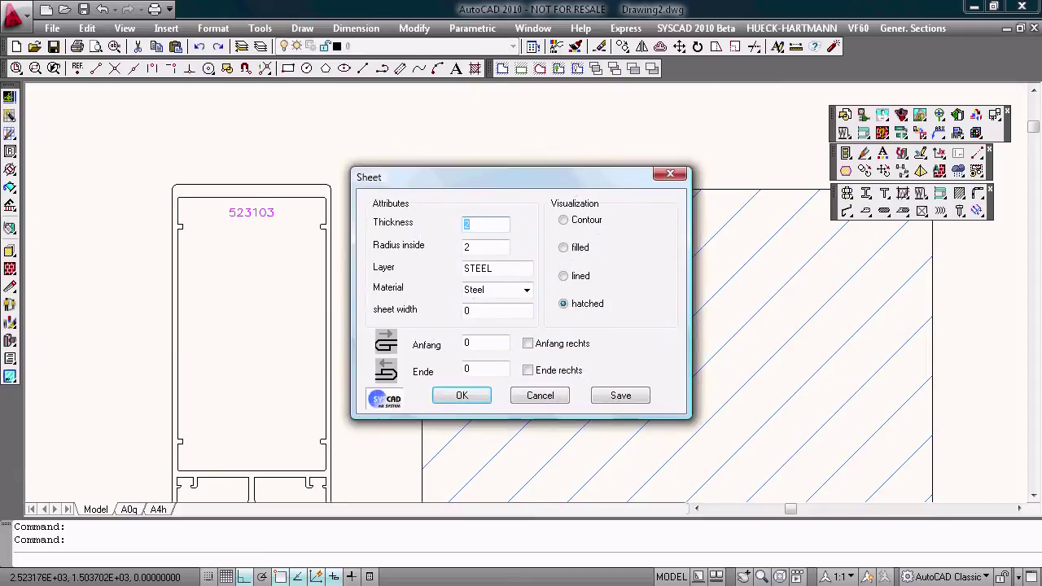
{"action": "key", "text": "Return"}
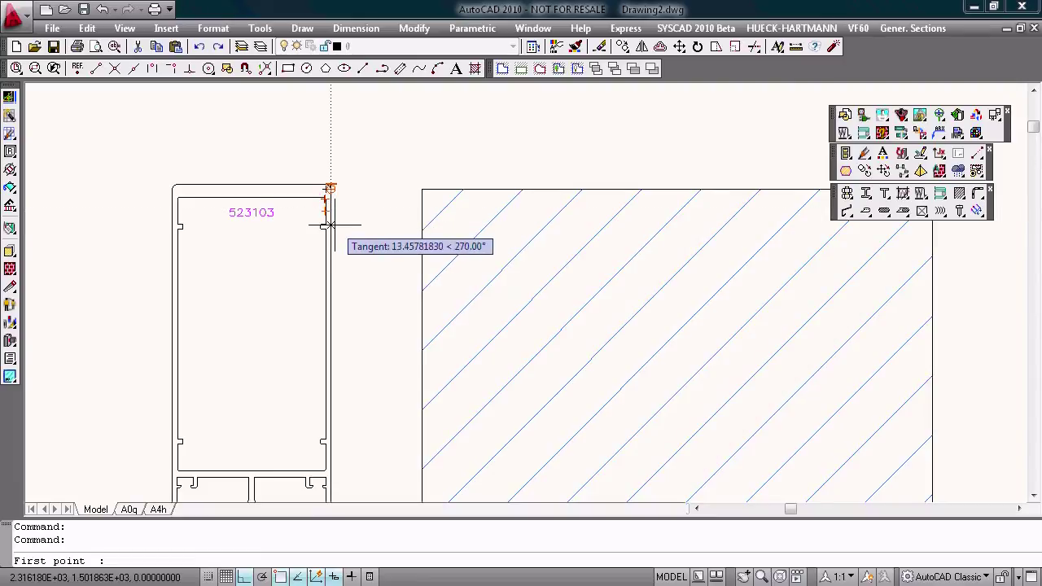
{"action": "type", "text": "40"}
{"action": "key", "text": "Return"}
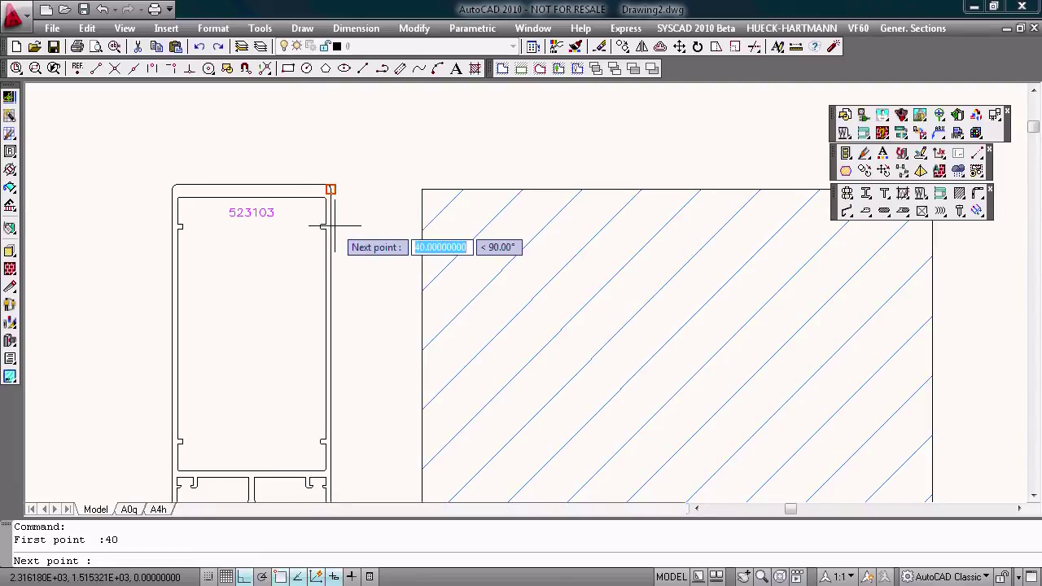
{"action": "left_click", "coordinate": [330, 193]}
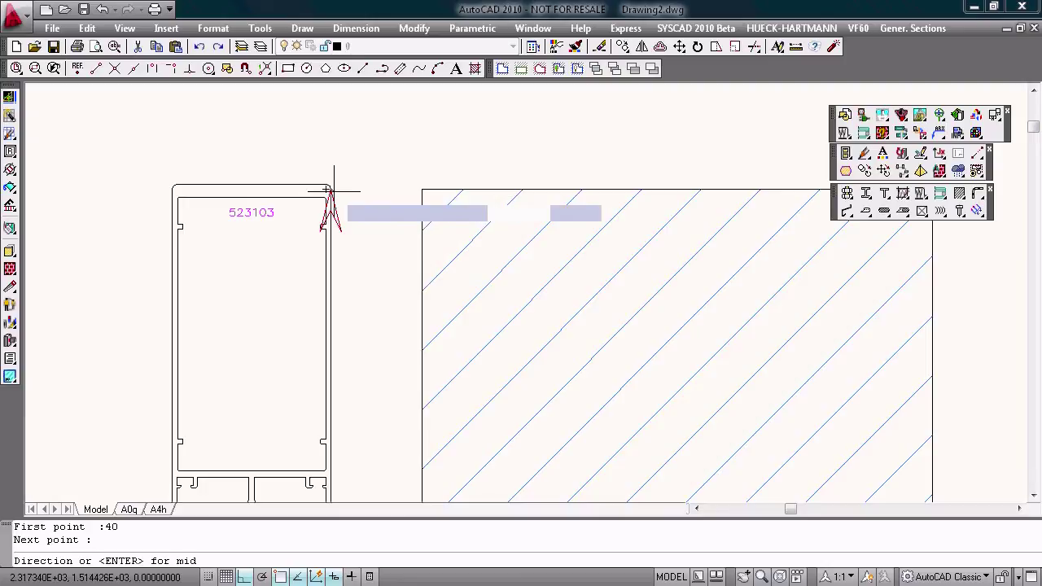
{"action": "left_click", "coordinate": [354, 221]}
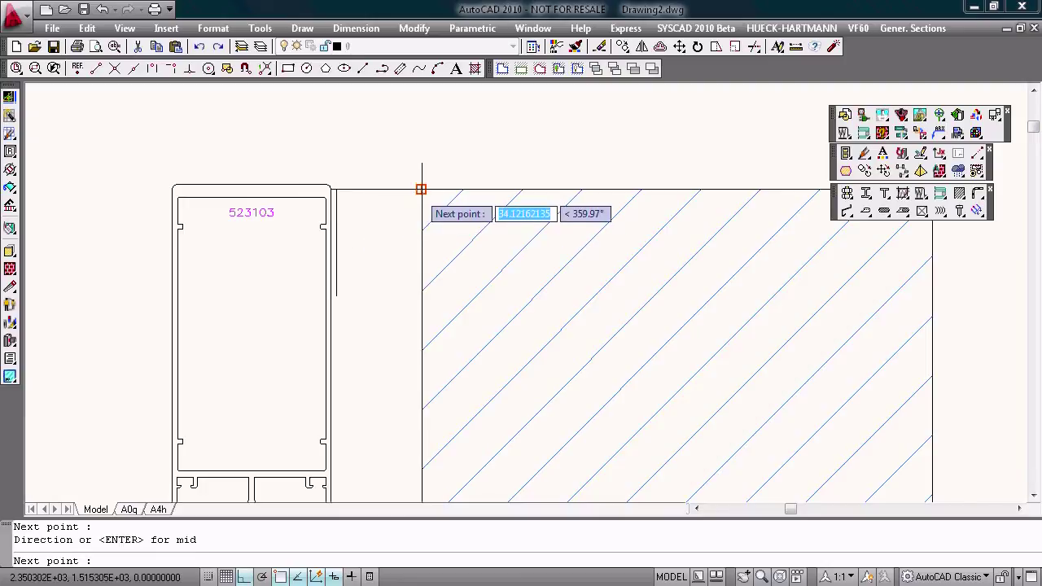
{"action": "left_click", "coordinate": [422, 189]}
{"action": "left_click", "coordinate": [412, 205]}
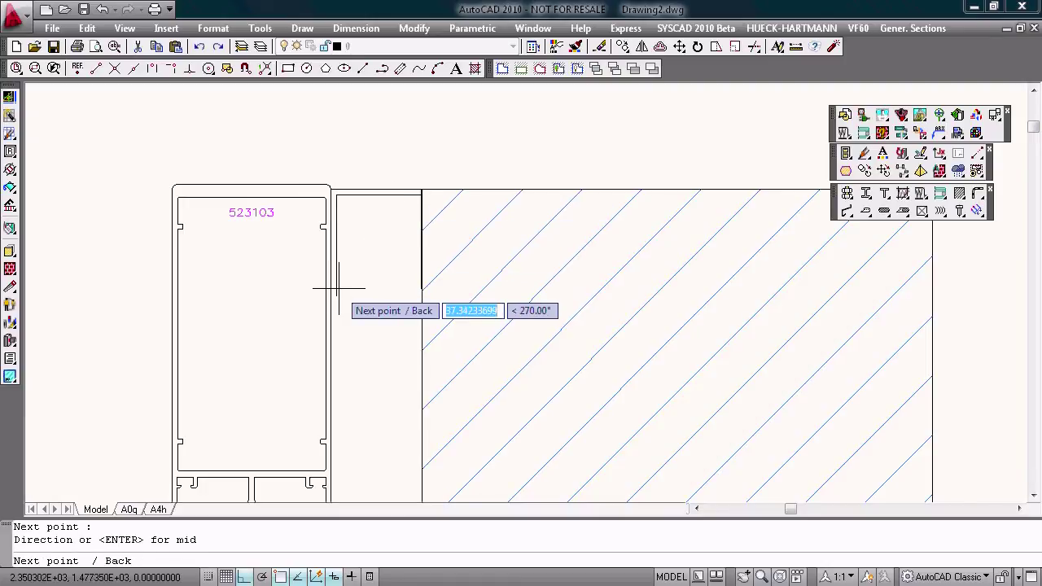
{"action": "left_click", "coordinate": [422, 295]}
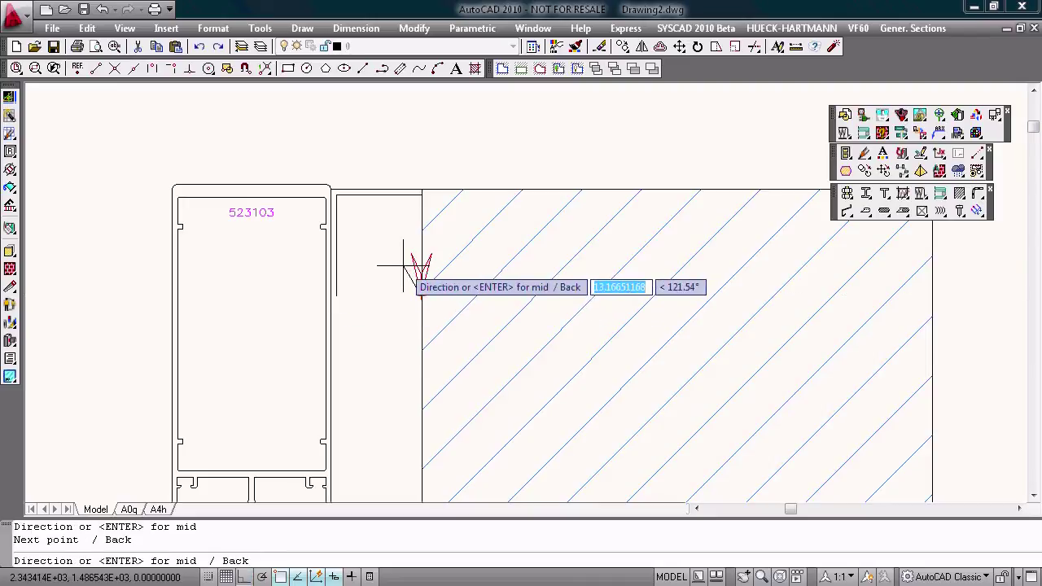
{"action": "left_click", "coordinate": [402, 266]}
{"action": "key", "text": "Return"}
{"action": "scroll", "coordinate": [403, 266], "scroll_direction": "down", "scroll_amount": 3}
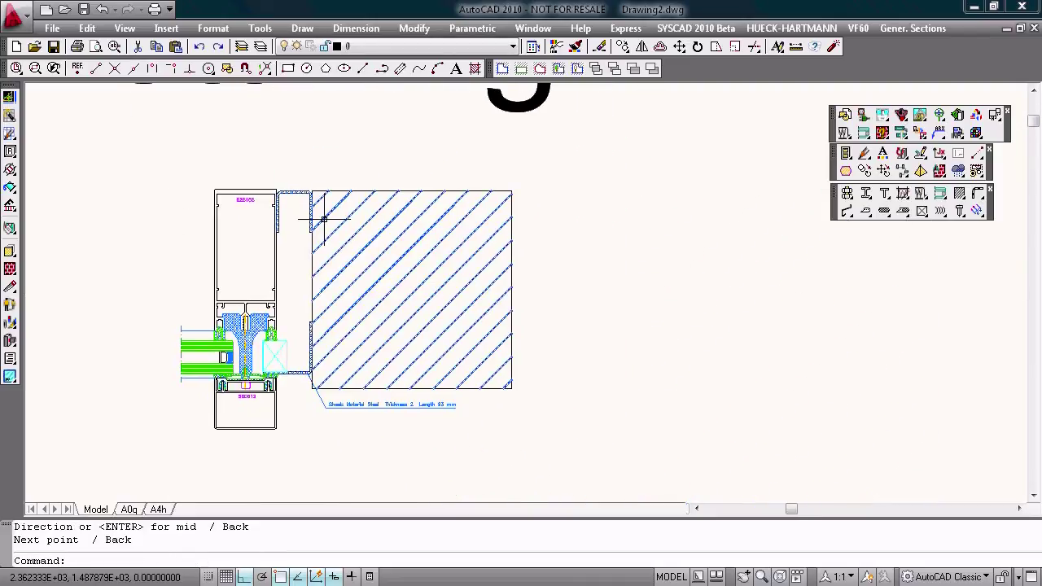
Insert a DIN 7983 countersunk screw, 4.2 x 19, through the U-shaped sheet's mullion-side leg, pointing into the mullion.
{"action": "left_click", "coordinate": [847, 193]}
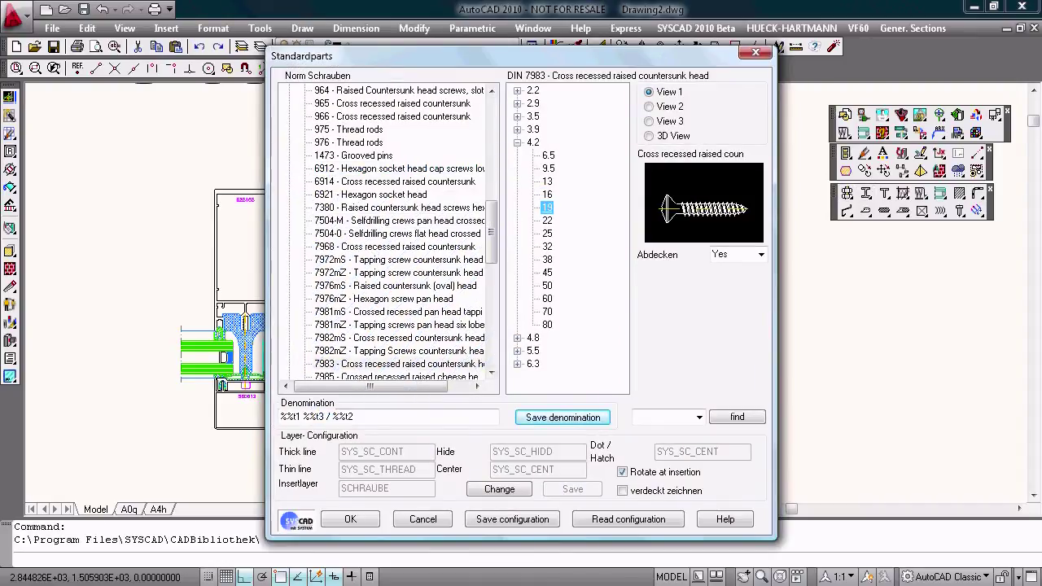
{"action": "key", "text": "Return"}
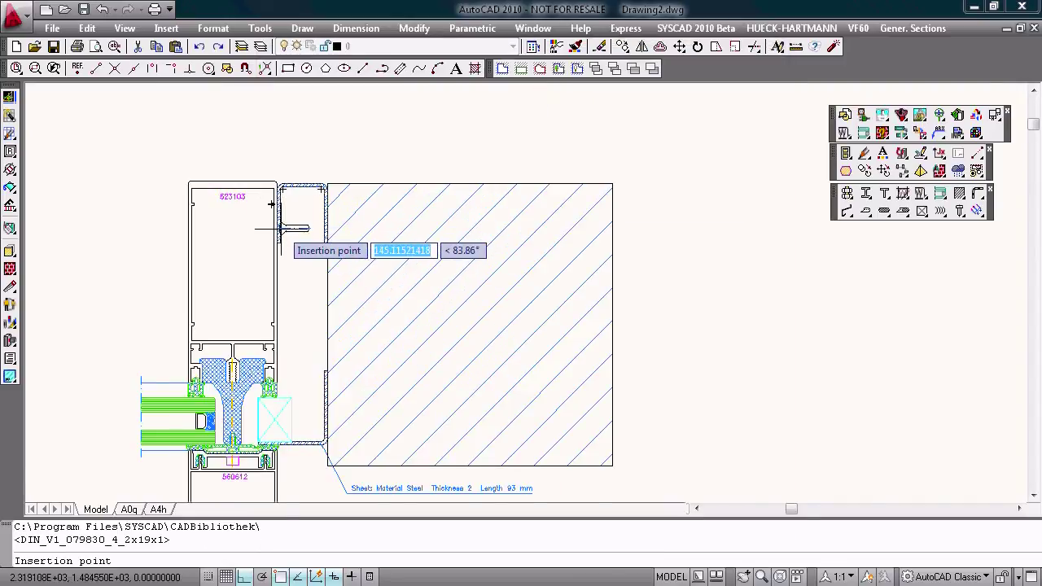
{"action": "scroll", "coordinate": [277, 221], "scroll_direction": "up", "scroll_amount": 5}
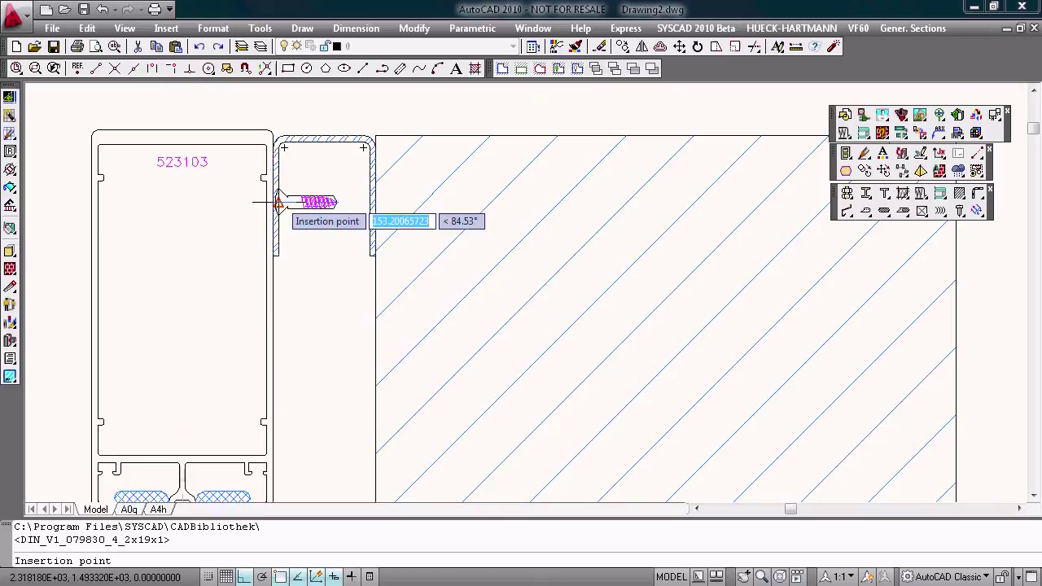
{"action": "left_click", "coordinate": [278, 202]}
{"action": "left_click", "coordinate": [204, 232]}
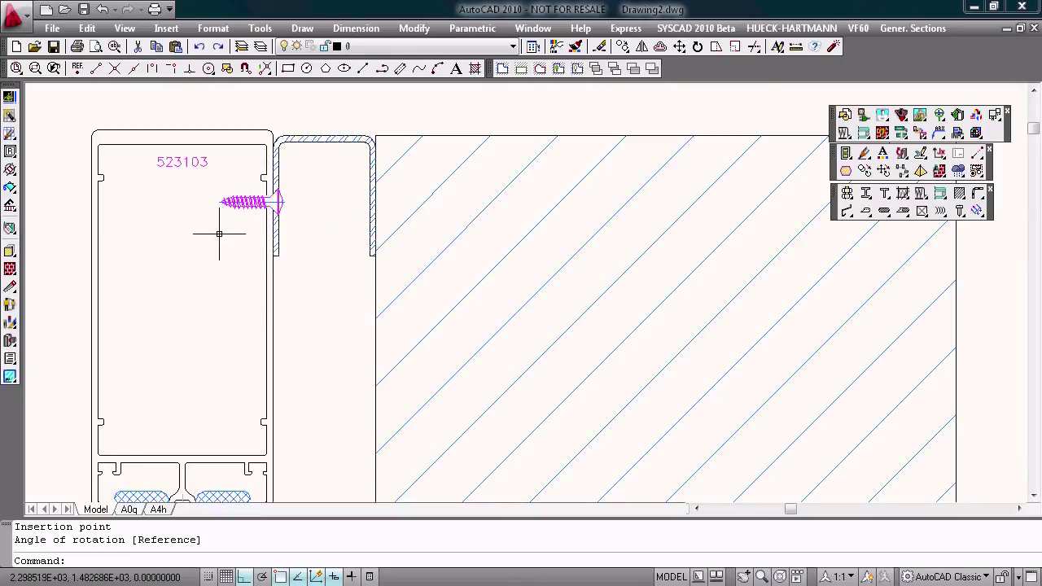
{"action": "scroll", "coordinate": [243, 287], "scroll_direction": "down", "scroll_amount": 5}
{"action": "middle_click_drag", "start_coordinate": [243, 287], "coordinate": [244, 221]}
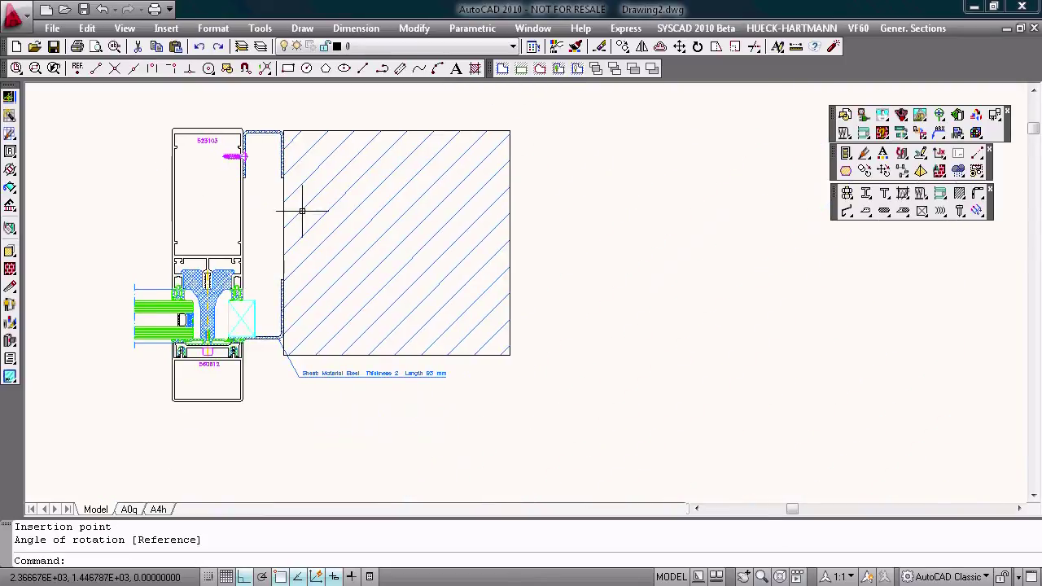
Choose the Fischer - Upat steel anchor FBN II vz in size FBN 6/5 from the standard parts library.
{"action": "scroll", "coordinate": [334, 208], "scroll_direction": "down", "scroll_amount": 2}
{"action": "left_click", "coordinate": [847, 193]}
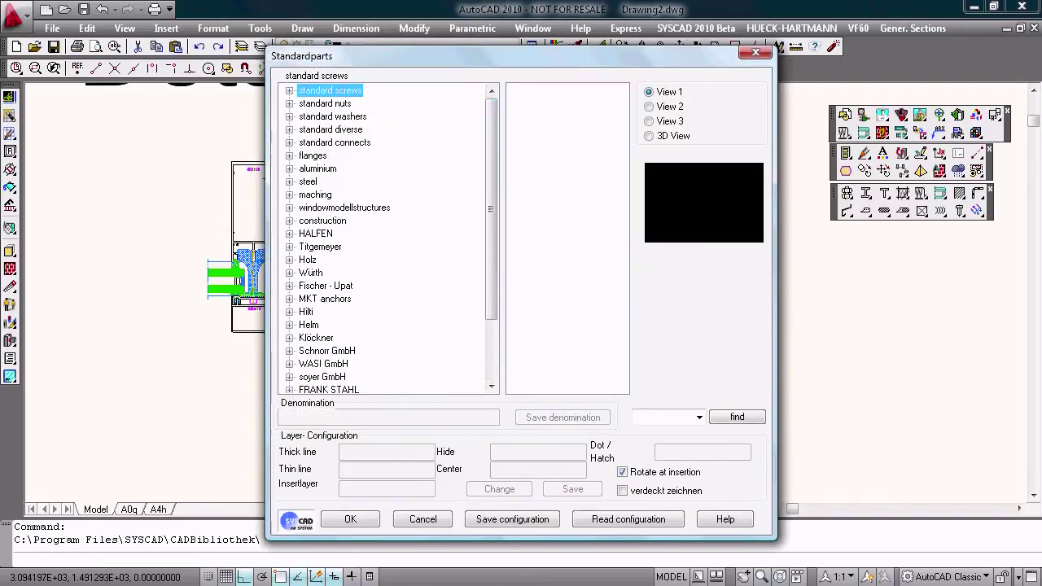
{"action": "left_click", "coordinate": [326, 286]}
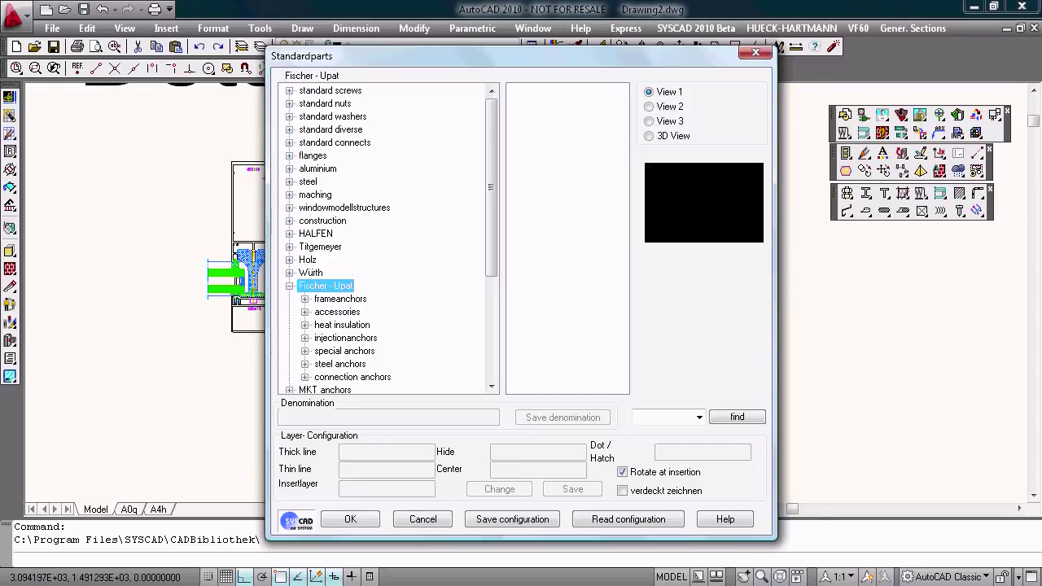
{"action": "left_click", "coordinate": [304, 351]}
{"action": "left_click", "coordinate": [304, 312]}
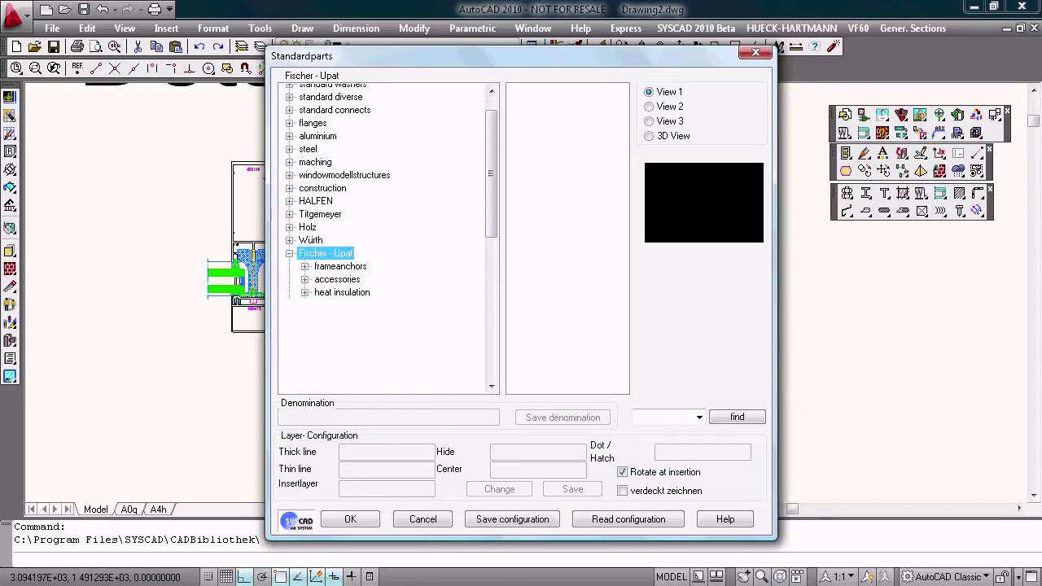
{"action": "left_click", "coordinate": [305, 220]}
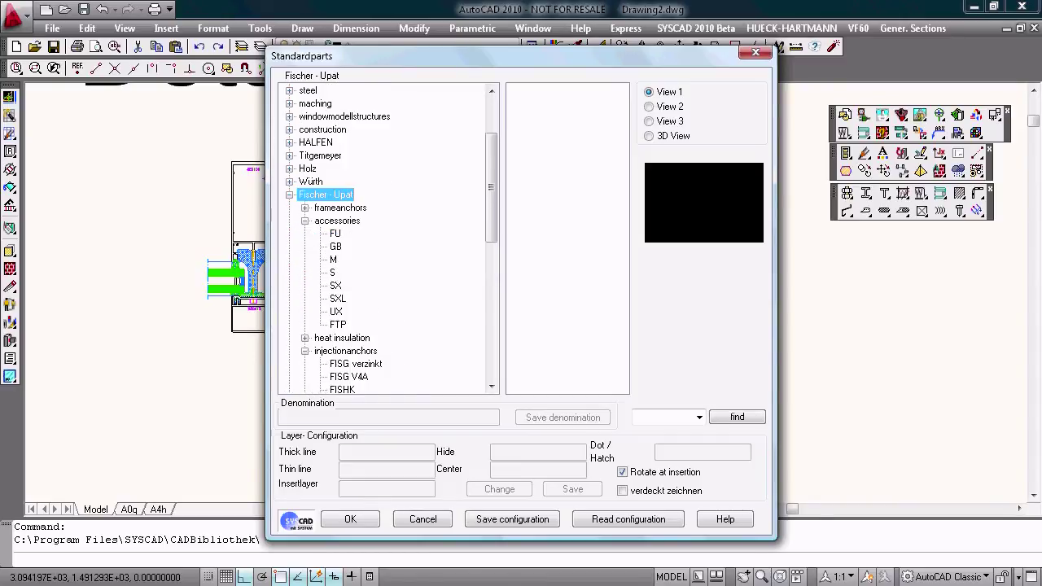
{"action": "scroll", "coordinate": [389, 236], "scroll_direction": "down", "scroll_amount": 3}
{"action": "scroll", "coordinate": [352, 377], "scroll_direction": "down", "scroll_amount": 2}
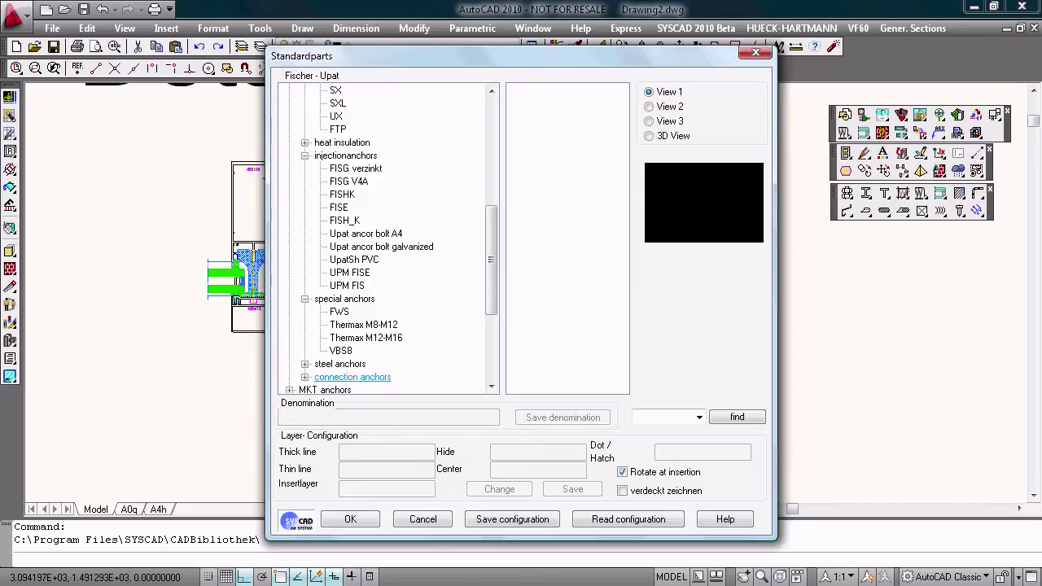
{"action": "scroll", "coordinate": [340, 364], "scroll_direction": "down", "scroll_amount": 1}
{"action": "double_click", "coordinate": [339, 325]}
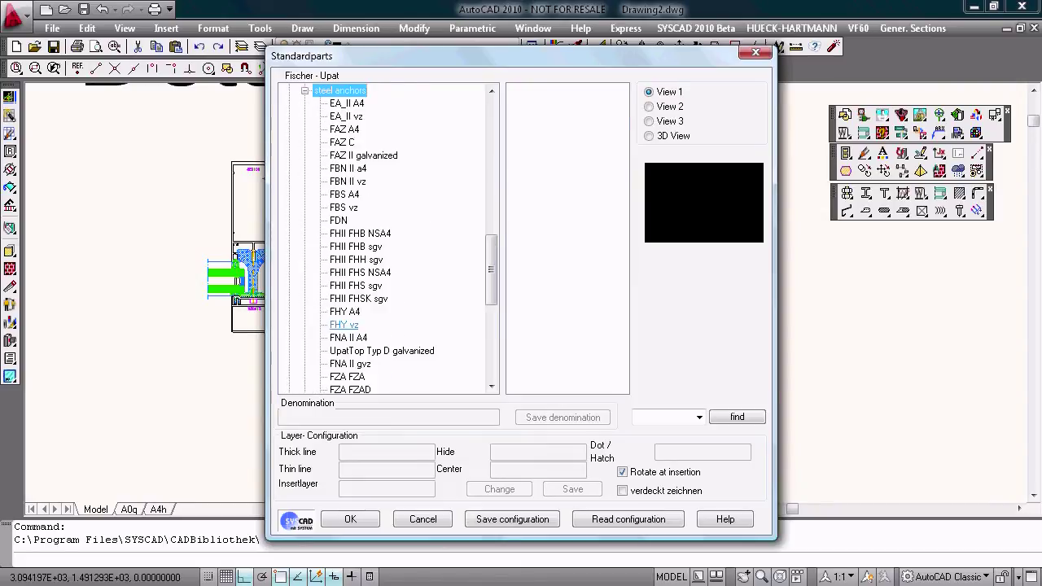
{"action": "left_click", "coordinate": [348, 181]}
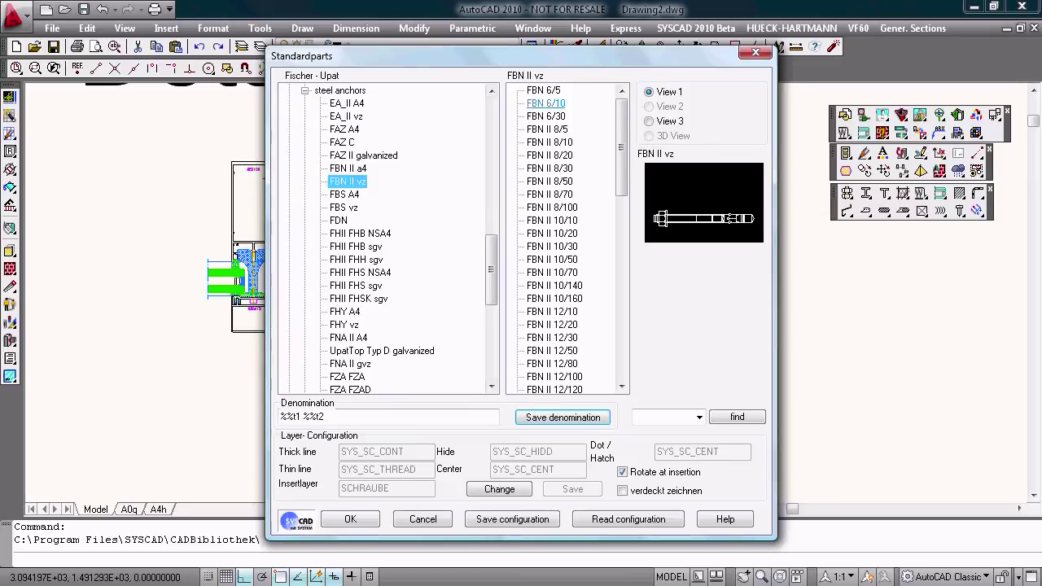
{"action": "double_click", "coordinate": [544, 91]}
Place the anchor horizontally through the U-shaped sheet's wall-side leg into the wall, in line with the mullion screw.
{"action": "scroll", "coordinate": [289, 173], "scroll_direction": "up", "scroll_amount": 5}
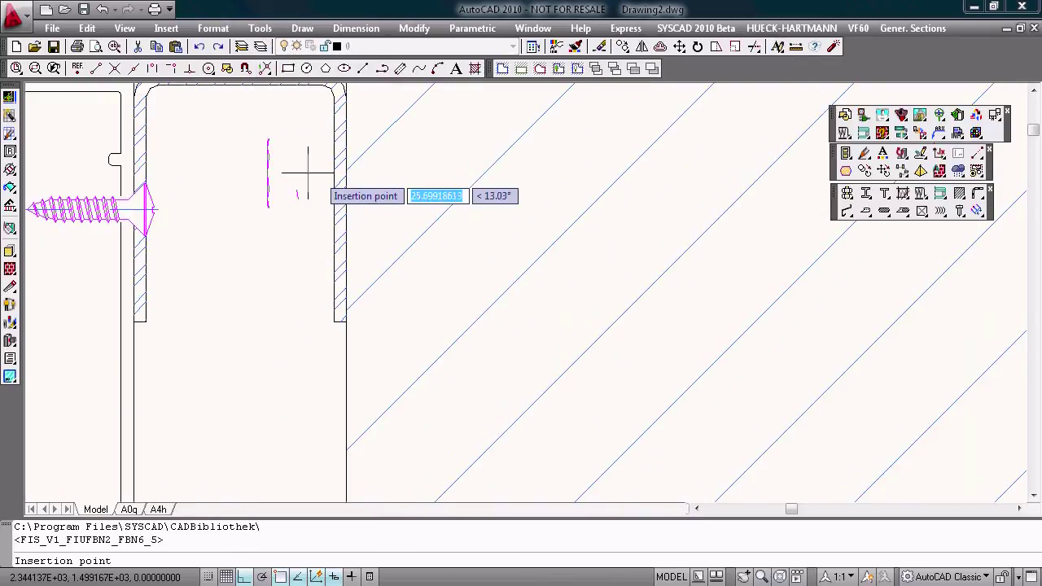
{"action": "left_click", "coordinate": [346, 210]}
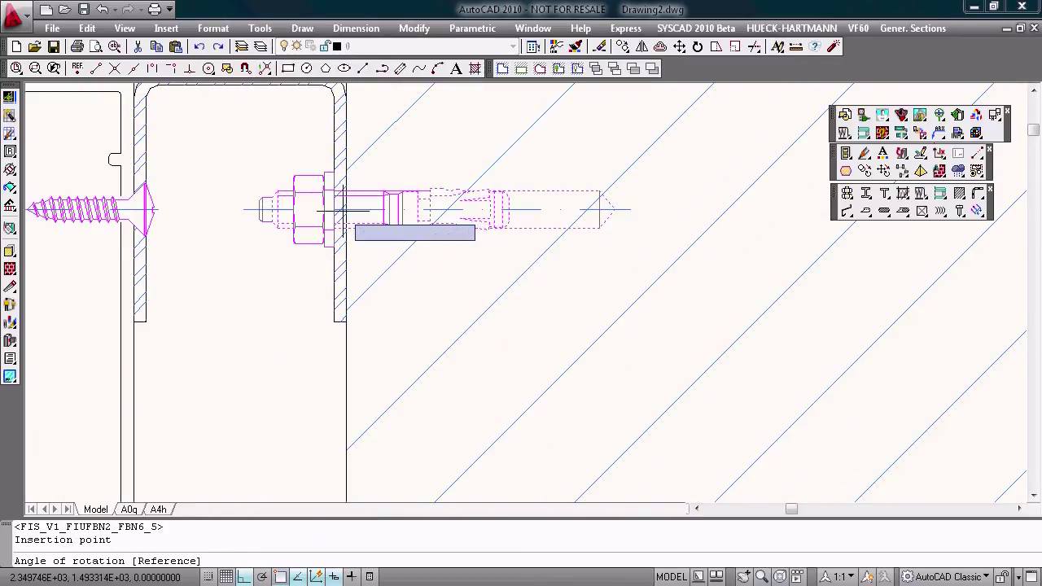
{"action": "left_click", "coordinate": [529, 238]}
{"action": "scroll", "coordinate": [528, 249], "scroll_direction": "down", "scroll_amount": 5}
{"action": "scroll", "coordinate": [528, 249], "scroll_direction": "down", "scroll_amount": 2}
{"action": "middle_click_drag", "start_coordinate": [530, 251], "coordinate": [307, 256]}
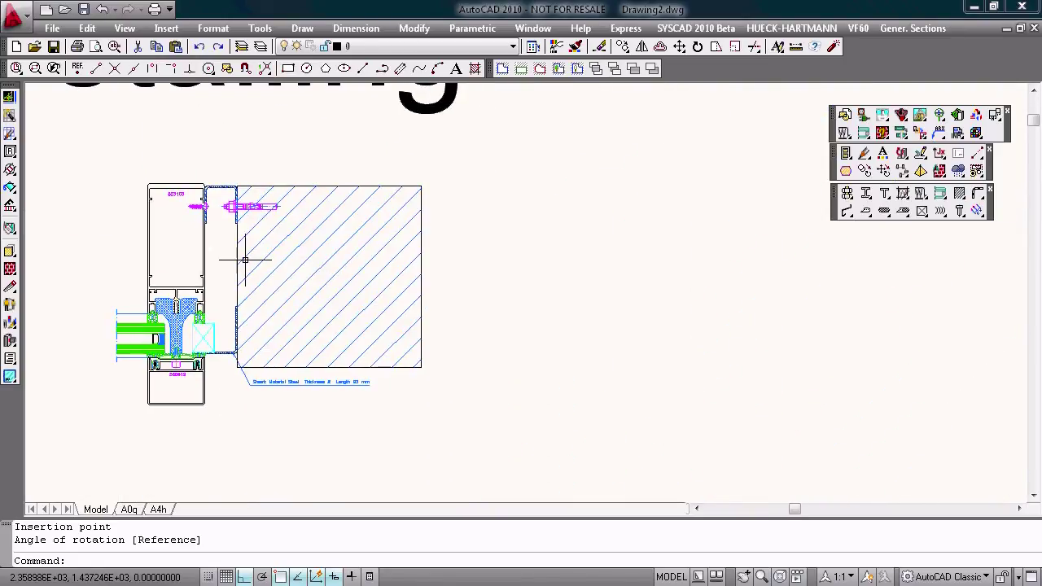
{"action": "middle_click_drag", "start_coordinate": [232, 219], "coordinate": [408, 303]}
{"action": "scroll", "coordinate": [429, 302], "scroll_direction": "down", "scroll_amount": 2}
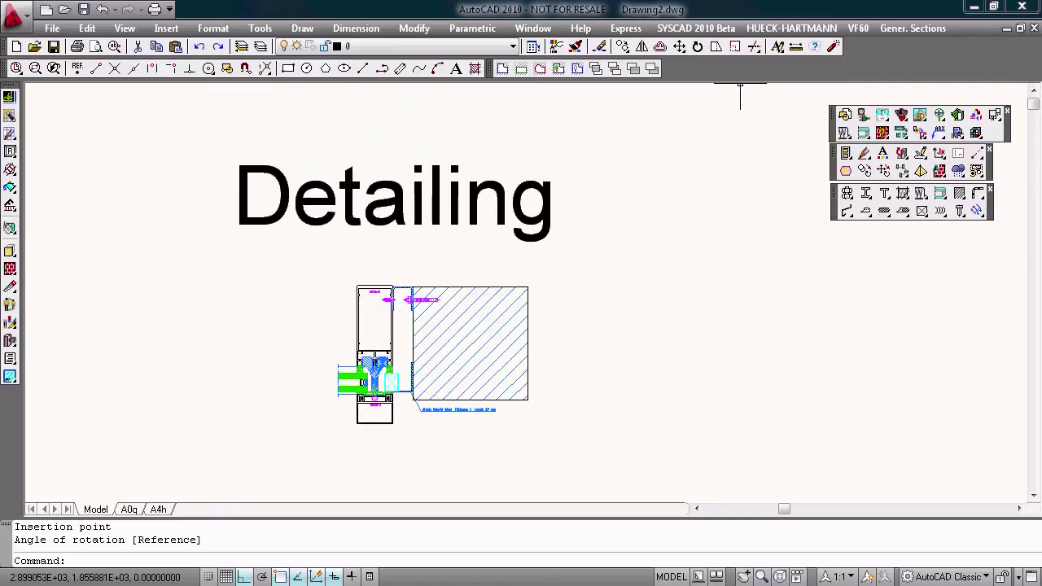
{"action": "left_click", "coordinate": [858, 28]}
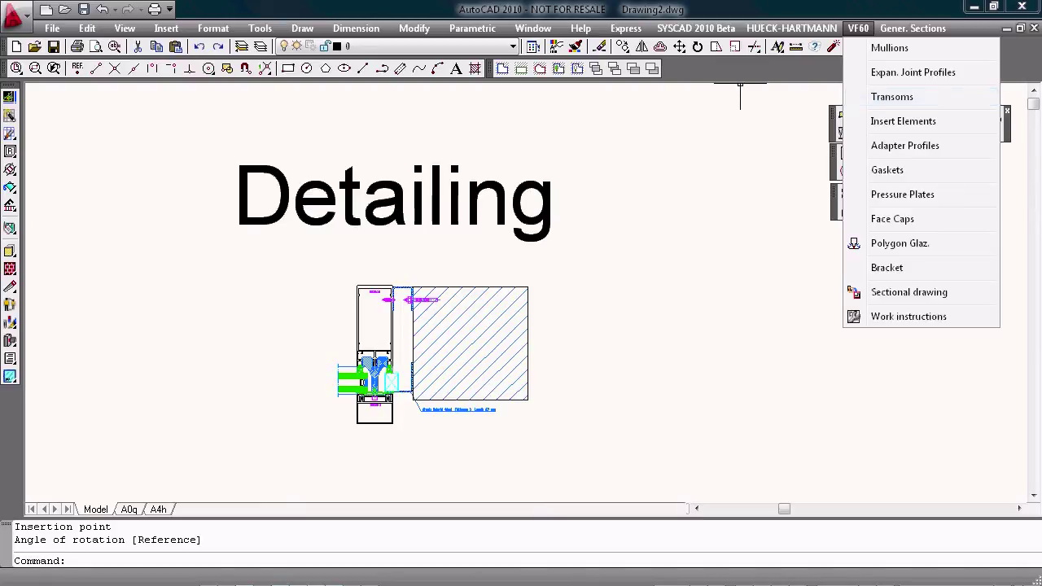
{"action": "left_click", "coordinate": [814, 270]}
{"action": "left_click", "coordinate": [903, 240]}
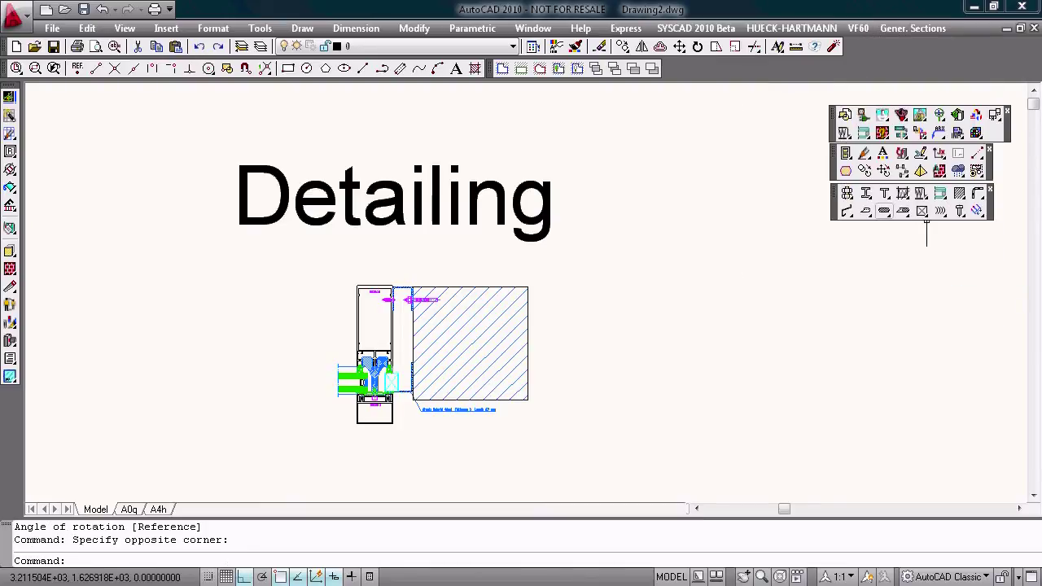
Draw a Z-shaped membrane about 77 mm long in the free space below the detail, with thickness 1, inside radius 2 and line type factor 2.
{"action": "left_click", "coordinate": [977, 193]}
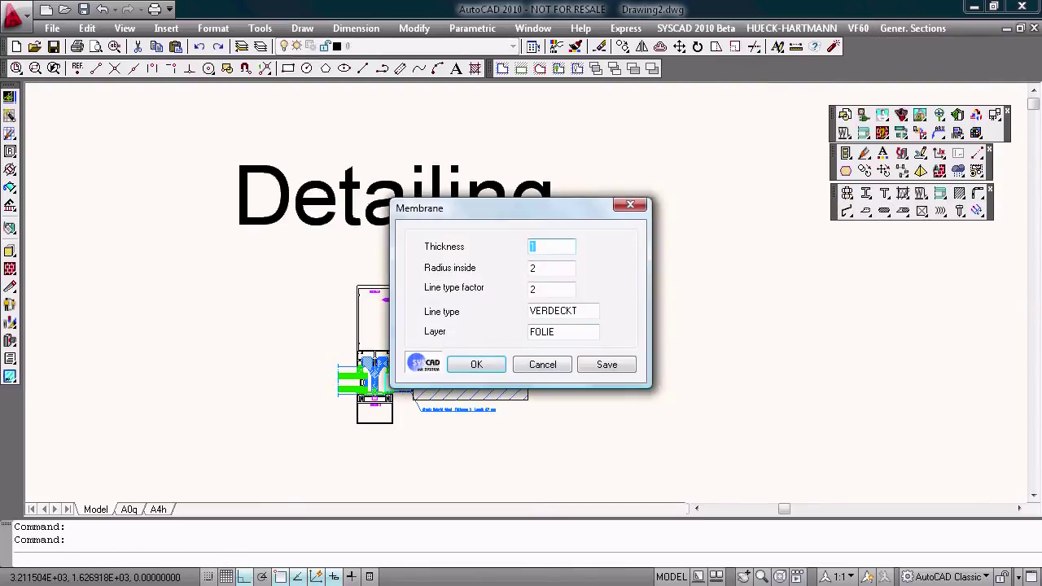
{"action": "left_click", "coordinate": [476, 364]}
{"action": "scroll", "coordinate": [468, 399], "scroll_direction": "up", "scroll_amount": 5}
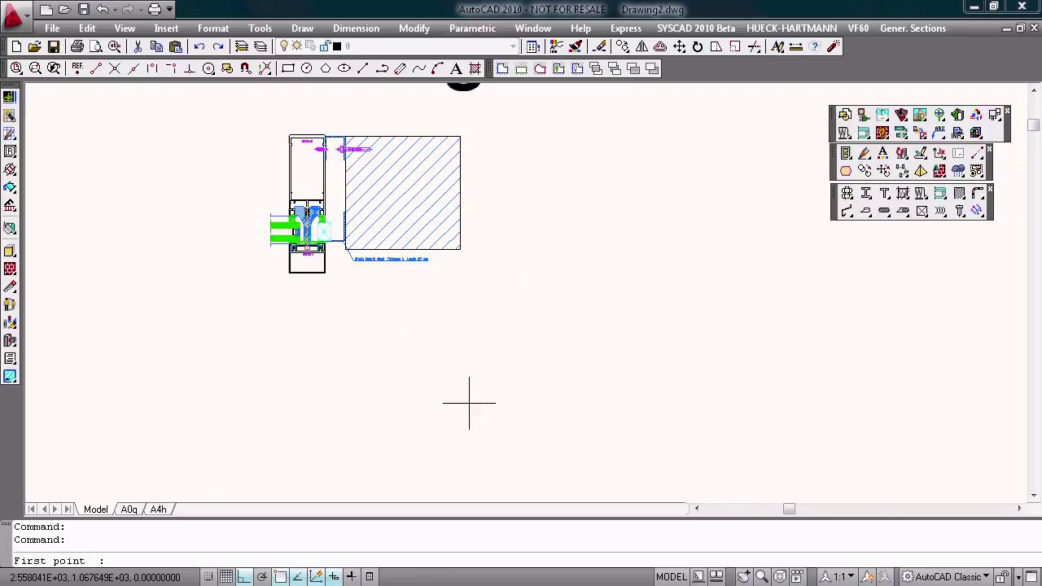
{"action": "left_click", "coordinate": [360, 373]}
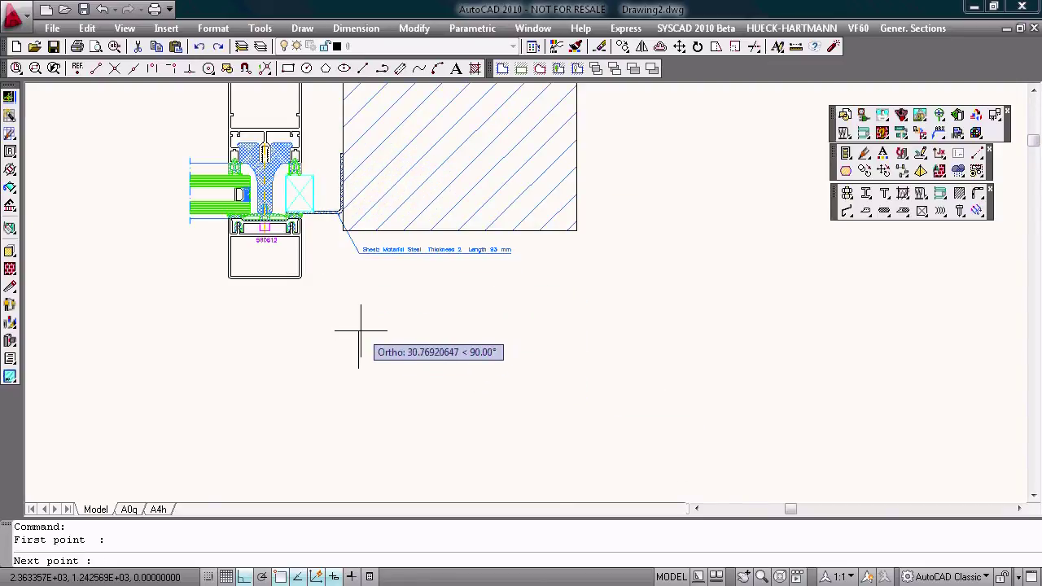
{"action": "left_click", "coordinate": [362, 339]}
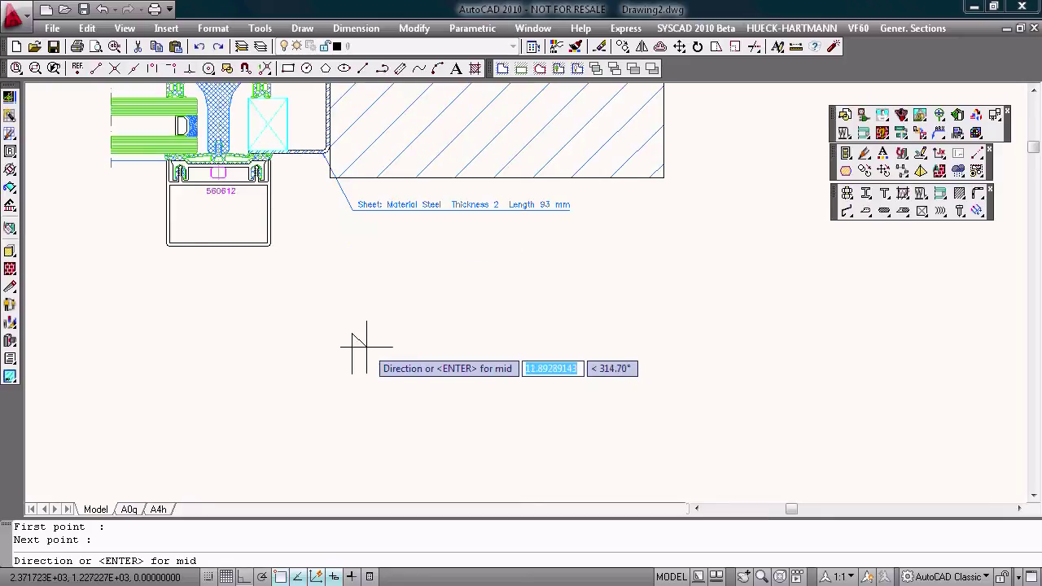
{"action": "left_click", "coordinate": [358, 345]}
{"action": "left_click", "coordinate": [515, 312]}
{"action": "left_click", "coordinate": [498, 272]}
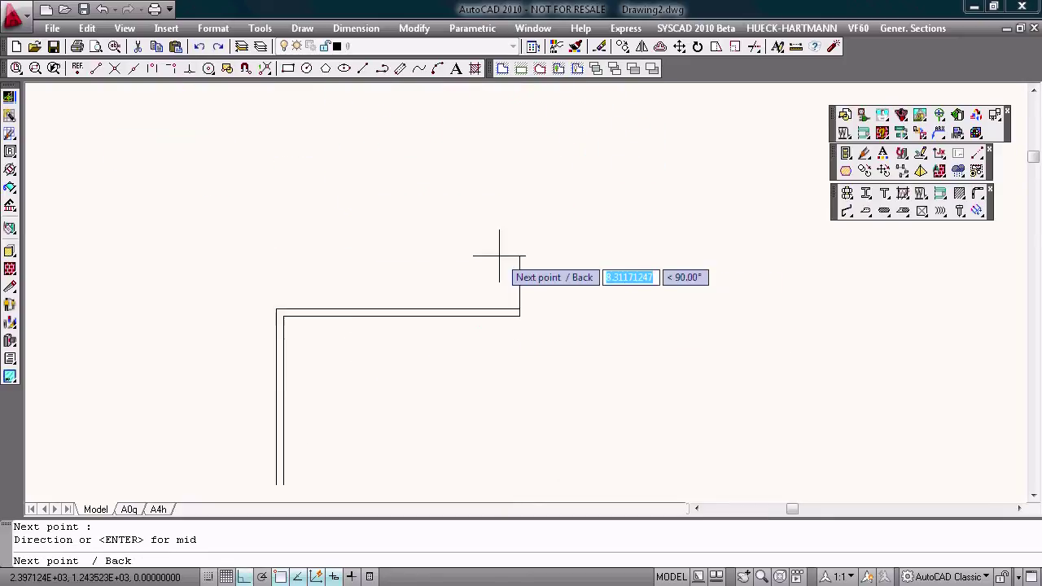
{"action": "left_click", "coordinate": [512, 163]}
{"action": "left_click", "coordinate": [588, 225]}
{"action": "key", "text": "Return"}
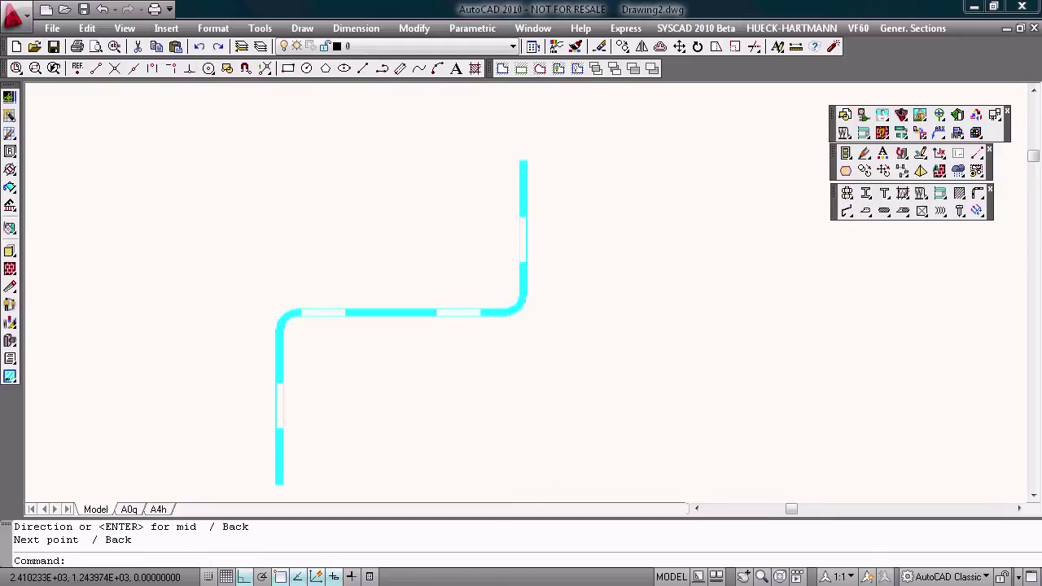
Label the membrane with its thickness and length, using a leader running up and outward from its upper vertical leg.
{"action": "scroll", "coordinate": [610, 253], "scroll_direction": "down", "scroll_amount": 1}
{"action": "middle_click_drag", "start_coordinate": [610, 253], "coordinate": [519, 240]}
{"action": "left_click", "coordinate": [938, 133]}
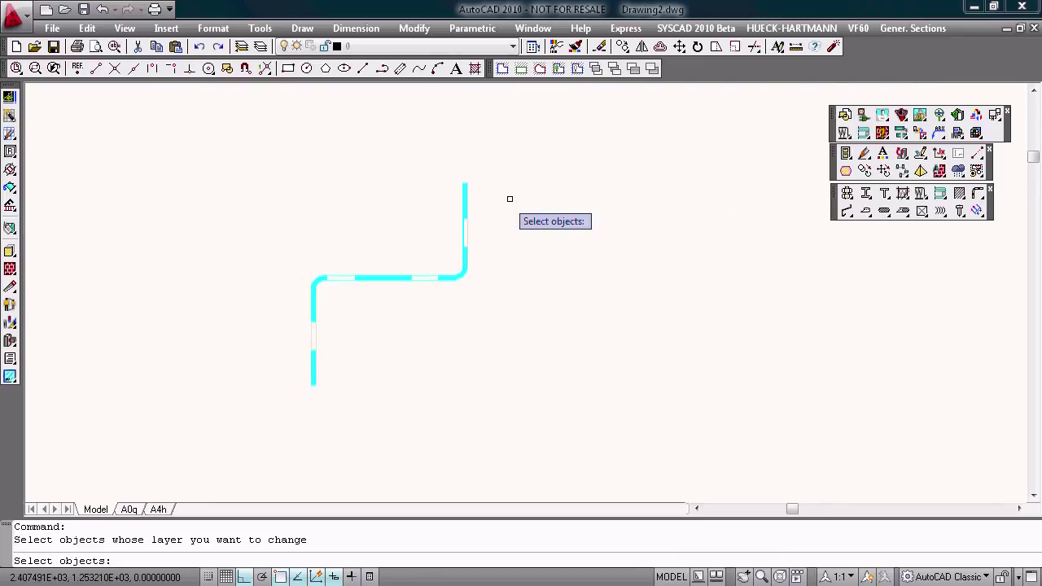
{"action": "left_click", "coordinate": [465, 215]}
{"action": "key", "text": "Return"}
{"action": "left_click", "coordinate": [467, 225]}
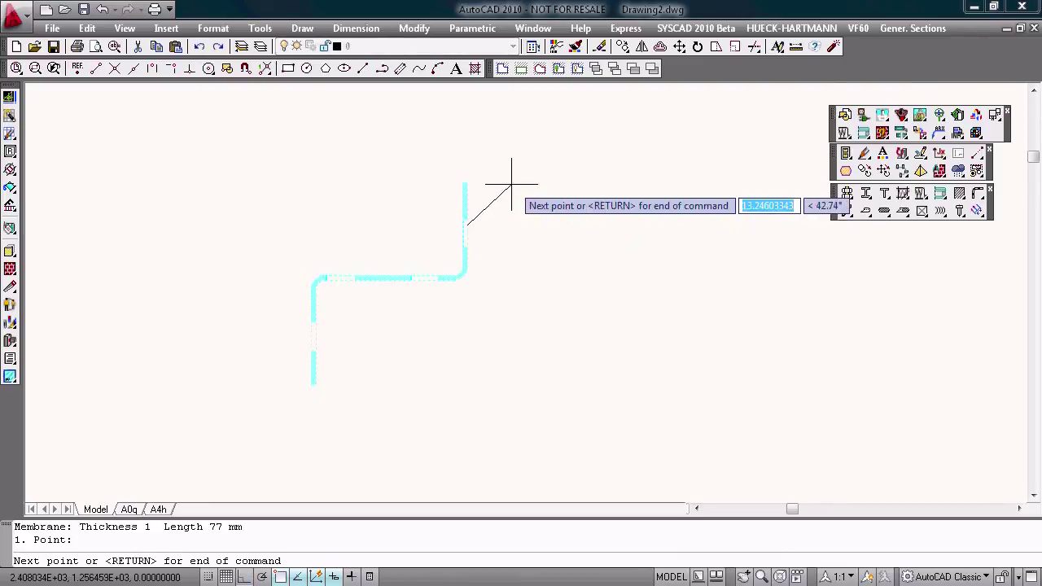
{"action": "left_click", "coordinate": [507, 174]}
{"action": "key", "text": "Return"}
{"action": "middle_click_drag", "start_coordinate": [477, 233], "coordinate": [346, 214]}
{"action": "scroll", "coordinate": [310, 211], "scroll_direction": "down", "scroll_amount": 2}
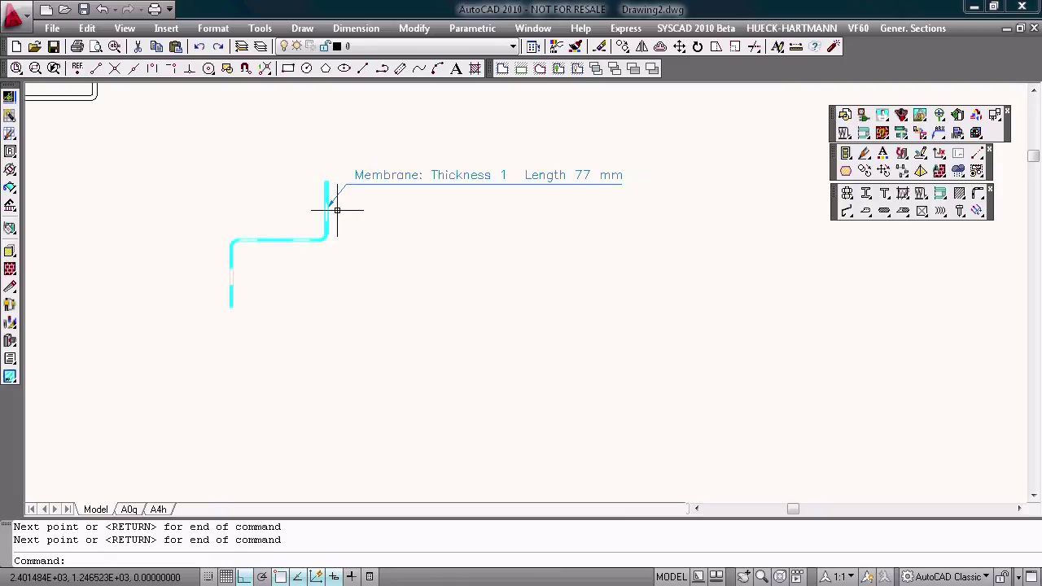
Stretch the free end of the membrane's upper vertical leg straight up by 20 mm.
{"action": "left_click", "coordinate": [326, 200]}
{"action": "left_click", "coordinate": [325, 181]}
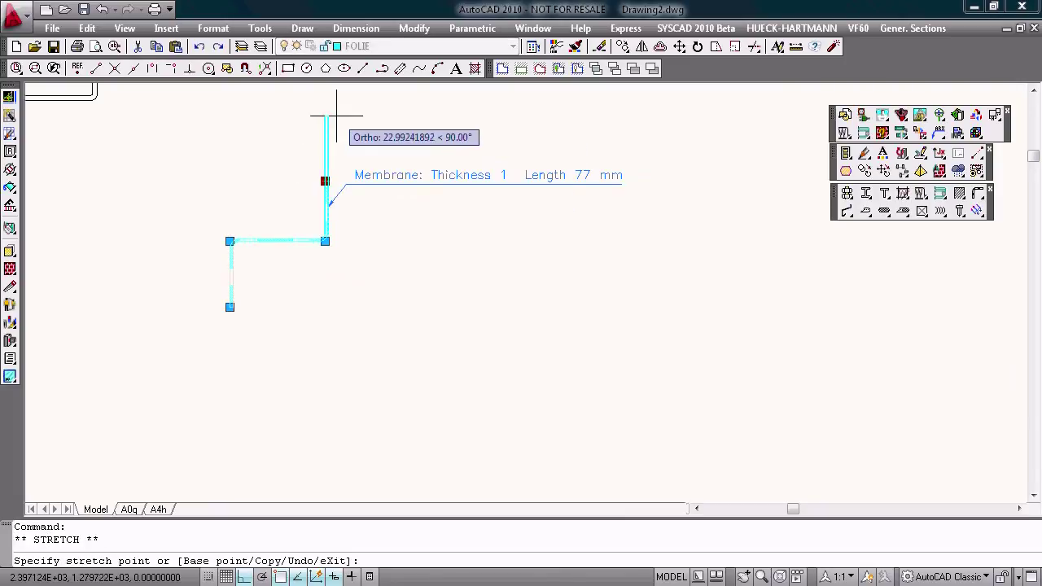
{"action": "type", "text": "20"}
{"action": "key", "text": "Return"}
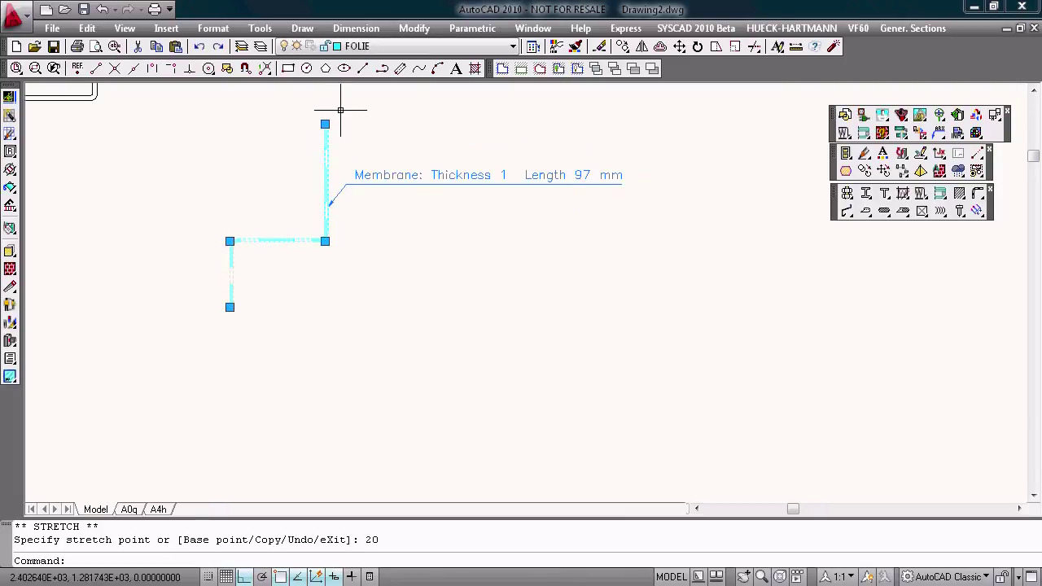
{"action": "key", "text": "Escape"}
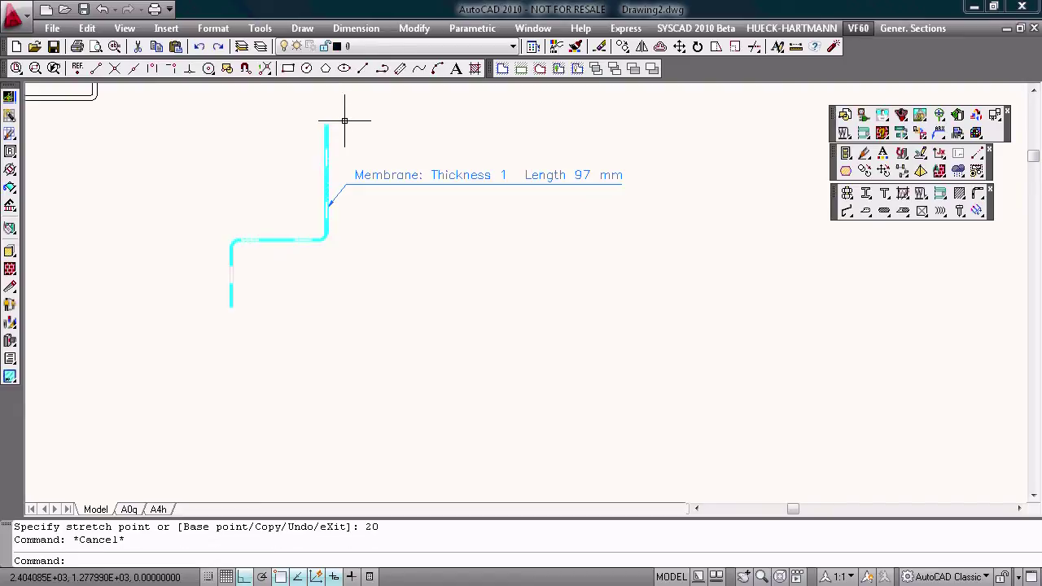
Set the membrane's thickness to 1.5.
{"action": "middle_click_drag", "start_coordinate": [344, 120], "coordinate": [348, 128]}
{"action": "double_click", "coordinate": [330, 167]}
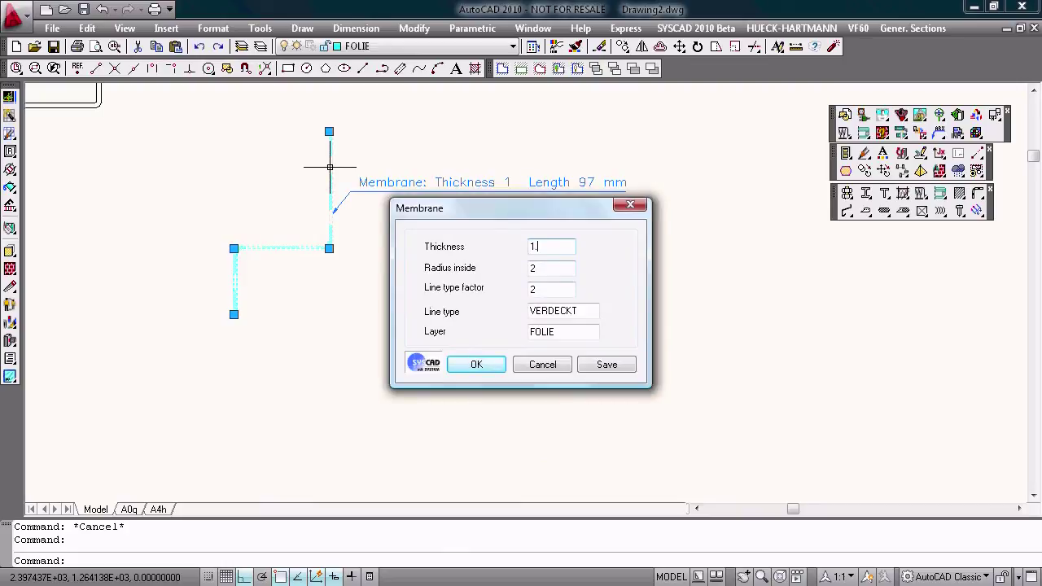
{"action": "key", "text": "Return"}
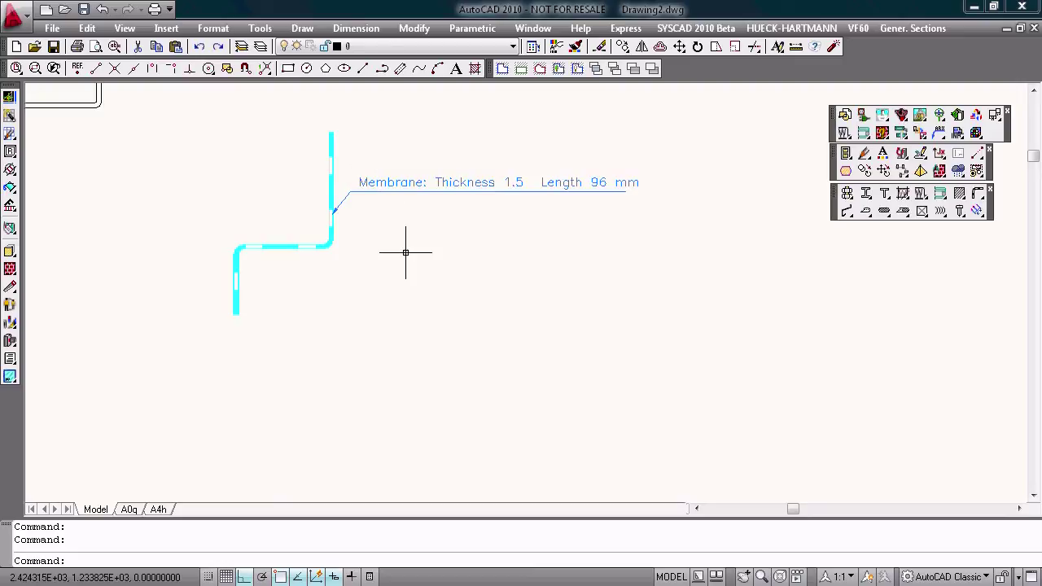
Draw a rectangular insulation block about 112 mm wide in the free space below the membrane label.
{"action": "scroll", "coordinate": [432, 233], "scroll_direction": "down", "scroll_amount": 1}
{"action": "middle_click_drag", "start_coordinate": [420, 224], "coordinate": [335, 220]}
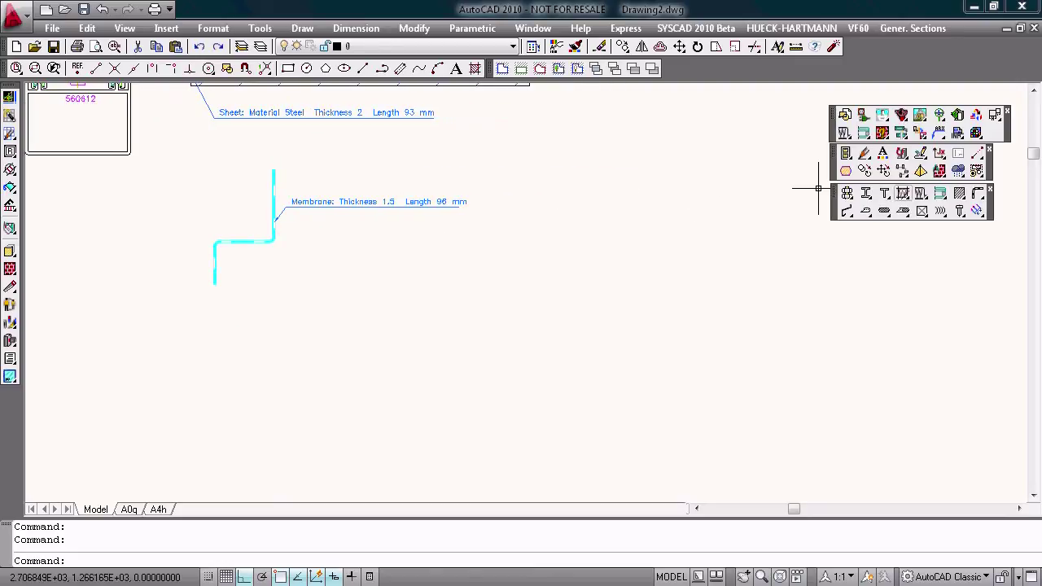
{"action": "left_click_drag", "start_coordinate": [902, 193], "coordinate": [902, 212]}
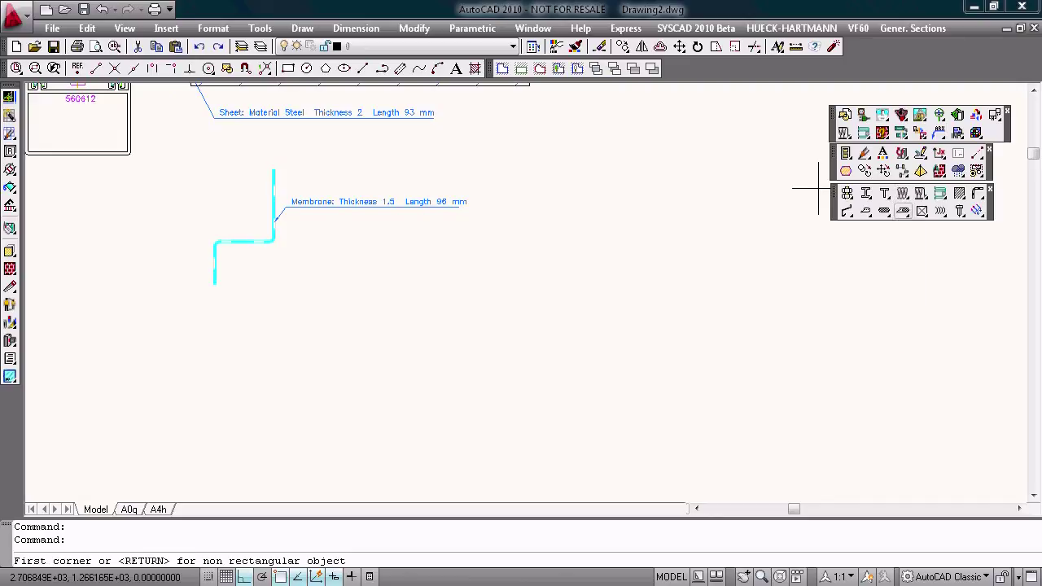
{"action": "left_click", "coordinate": [340, 246]}
{"action": "left_click", "coordinate": [536, 345]}
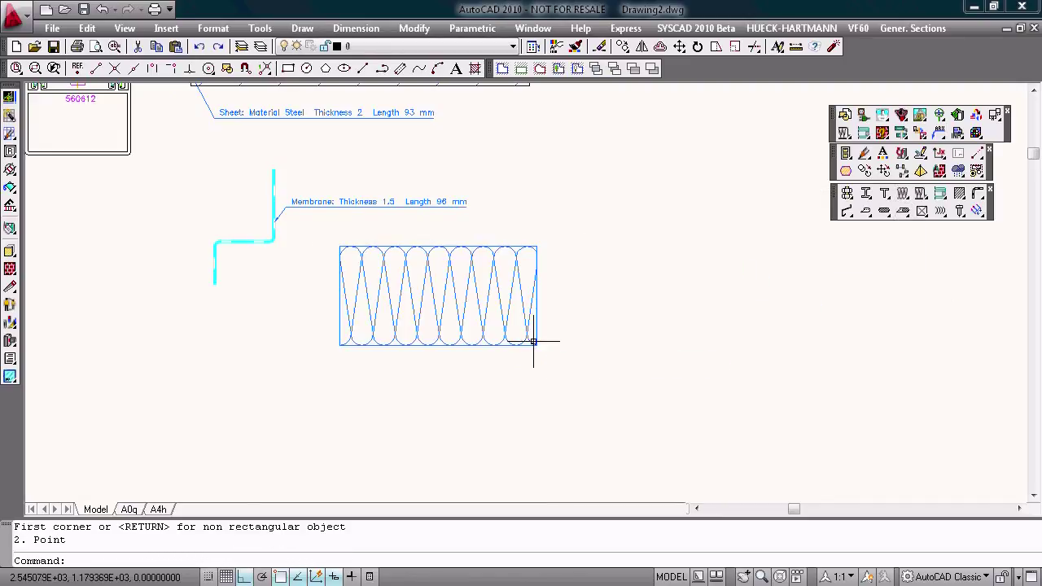
Stretch the insulation block's two right-hand corners horizontally outward, the lower one slightly farther than the upper, for a slanted end.
{"action": "left_click", "coordinate": [537, 259]}
{"action": "left_click", "coordinate": [537, 346]}
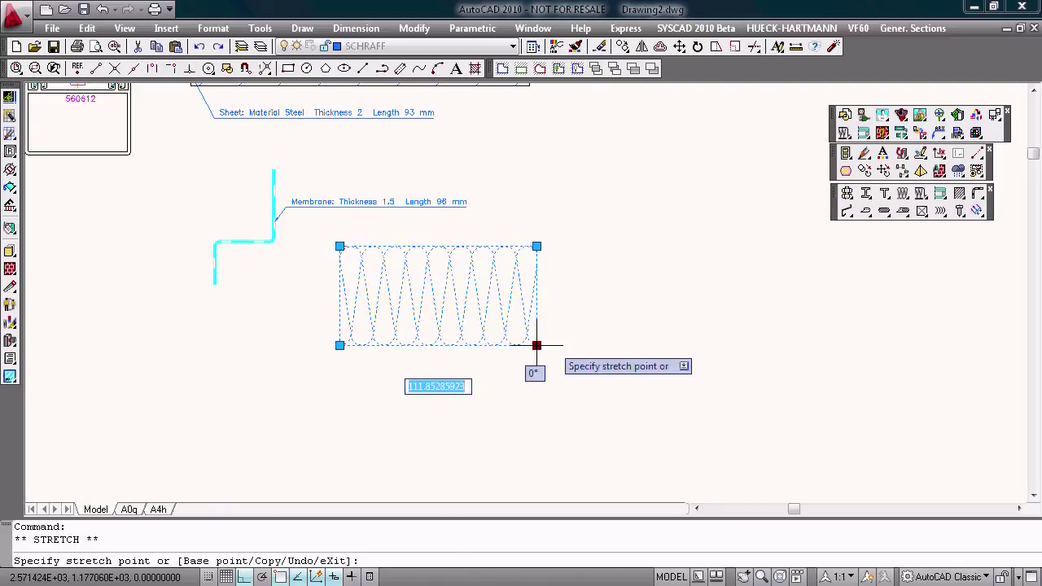
{"action": "left_click", "coordinate": [655, 345]}
{"action": "left_click", "coordinate": [537, 246]}
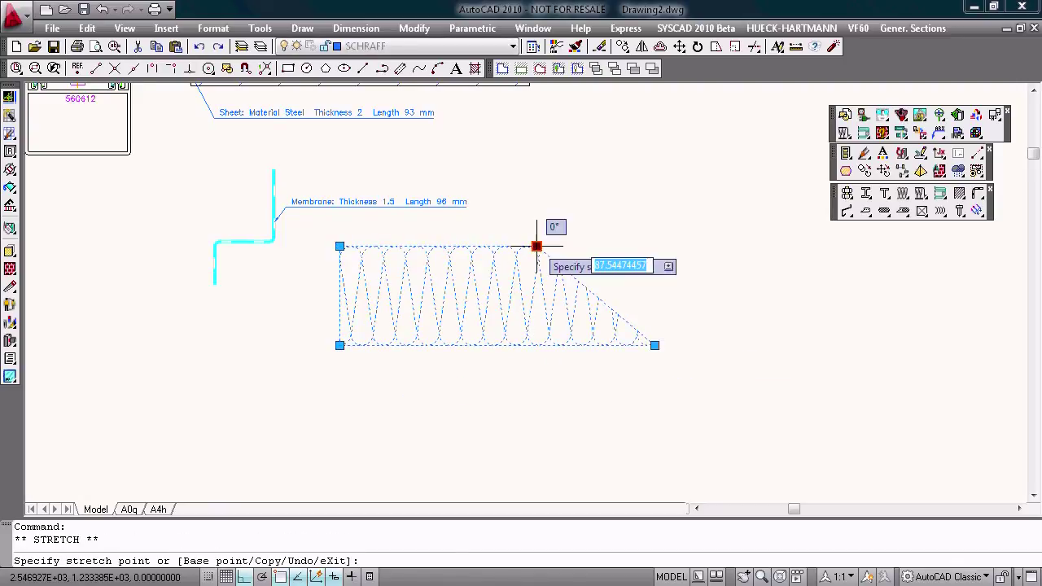
{"action": "left_click", "coordinate": [630, 246]}
{"action": "key", "text": "Escape"}
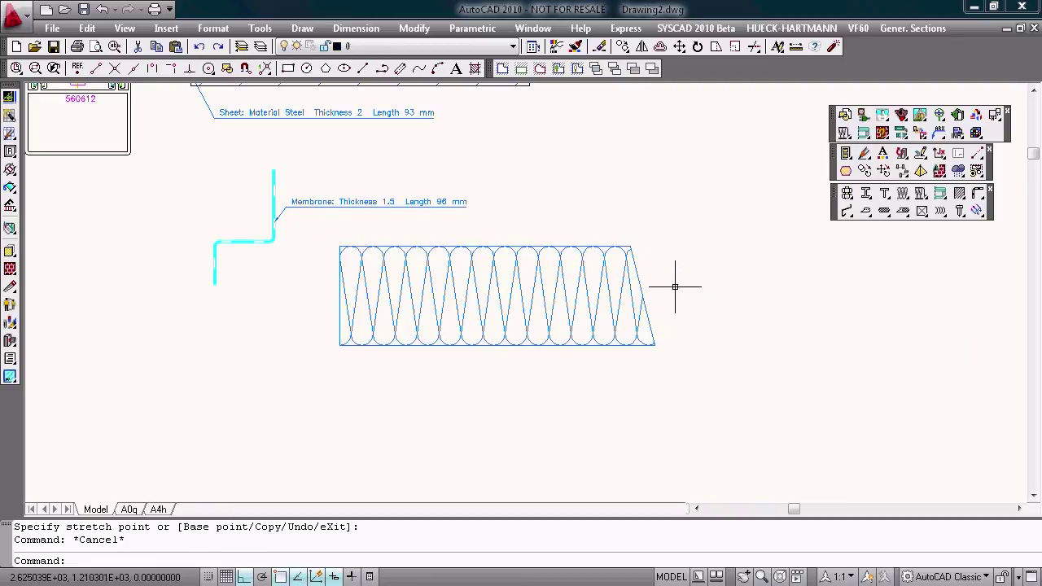
{"action": "scroll", "coordinate": [617, 275], "scroll_direction": "down", "scroll_amount": 5}
{"action": "middle_click_drag", "start_coordinate": [515, 271], "coordinate": [526, 296]}
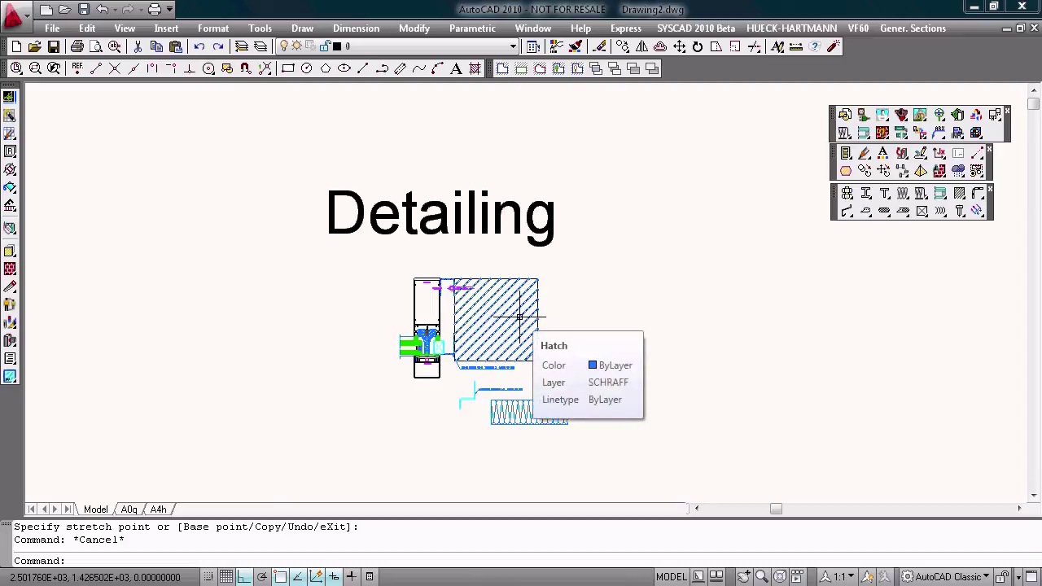